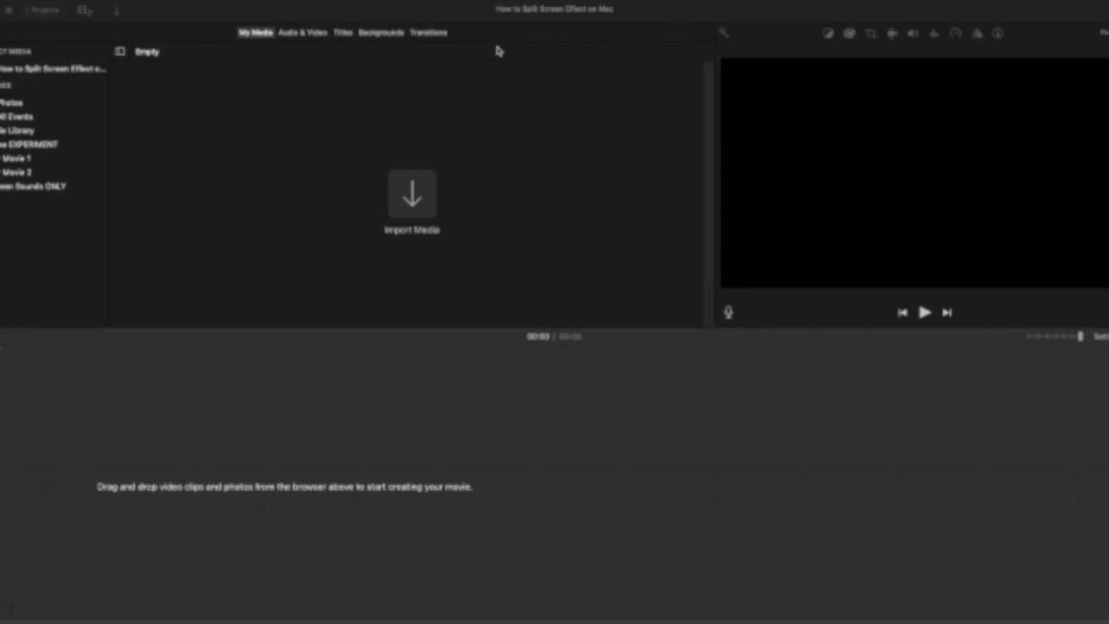
# Add the first video clip to the empty timeline and play it through.
pyautogui.click(179, 16)
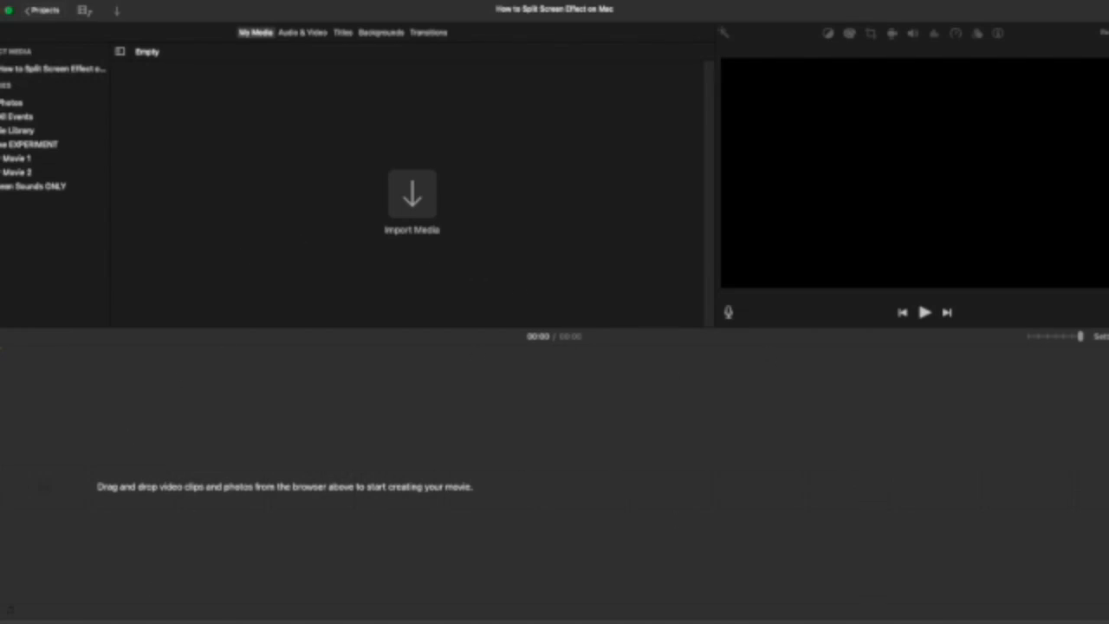
pyautogui.moveTo(1101, 26); pyautogui.dragTo(17, 503)
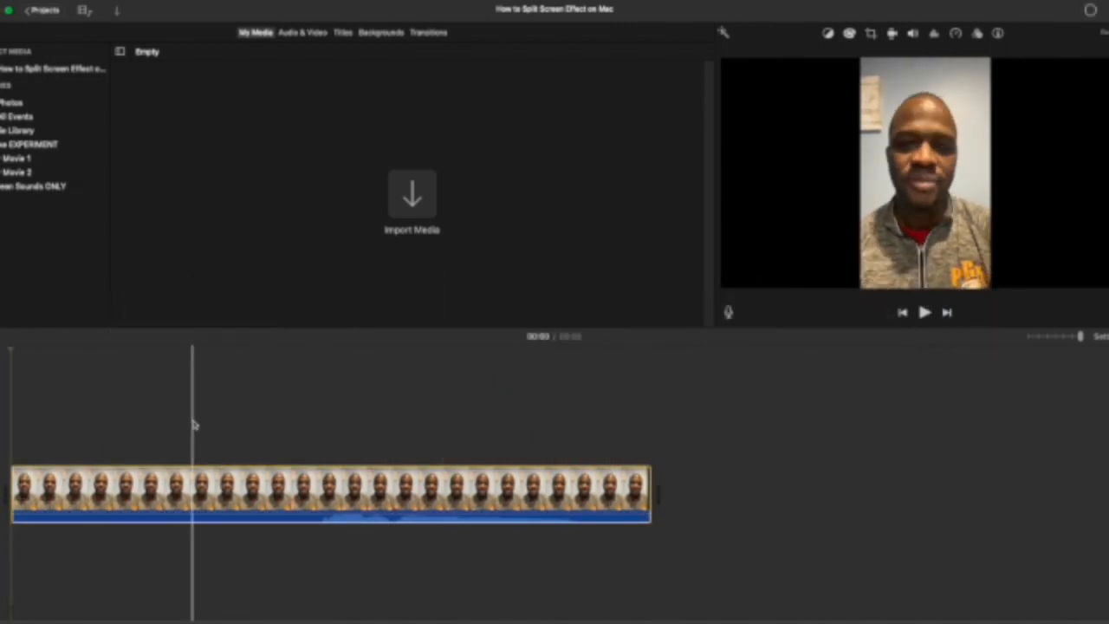
pyautogui.press('space')
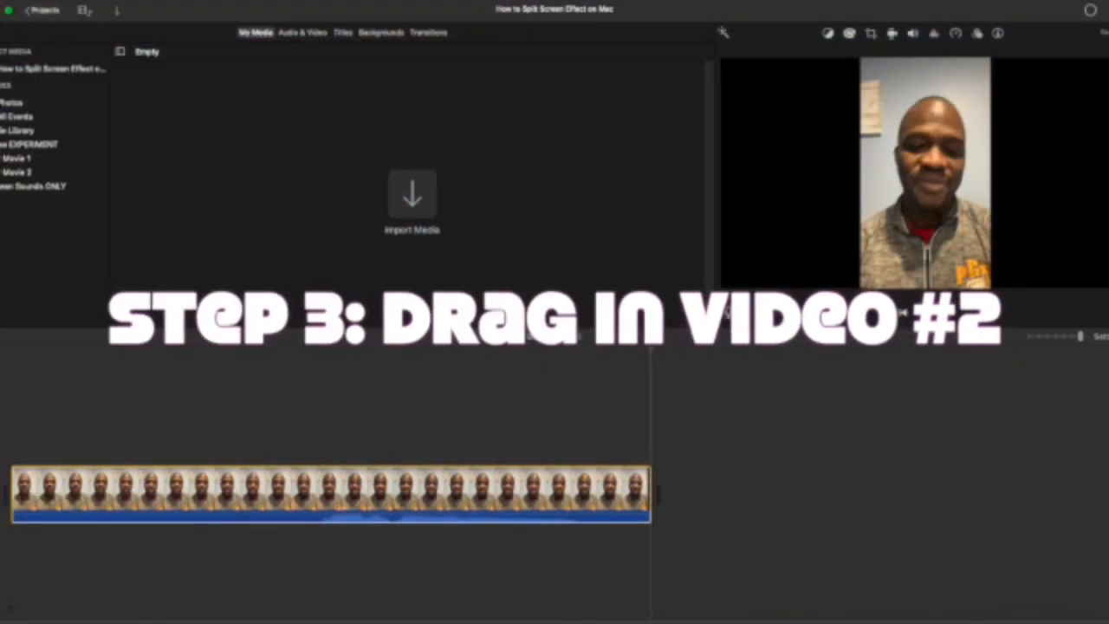
# Place the second video clip above the first one near the start of the timeline and play back the stacked clips.
pyautogui.moveTo(1106, 208); pyautogui.dragTo(19, 444)
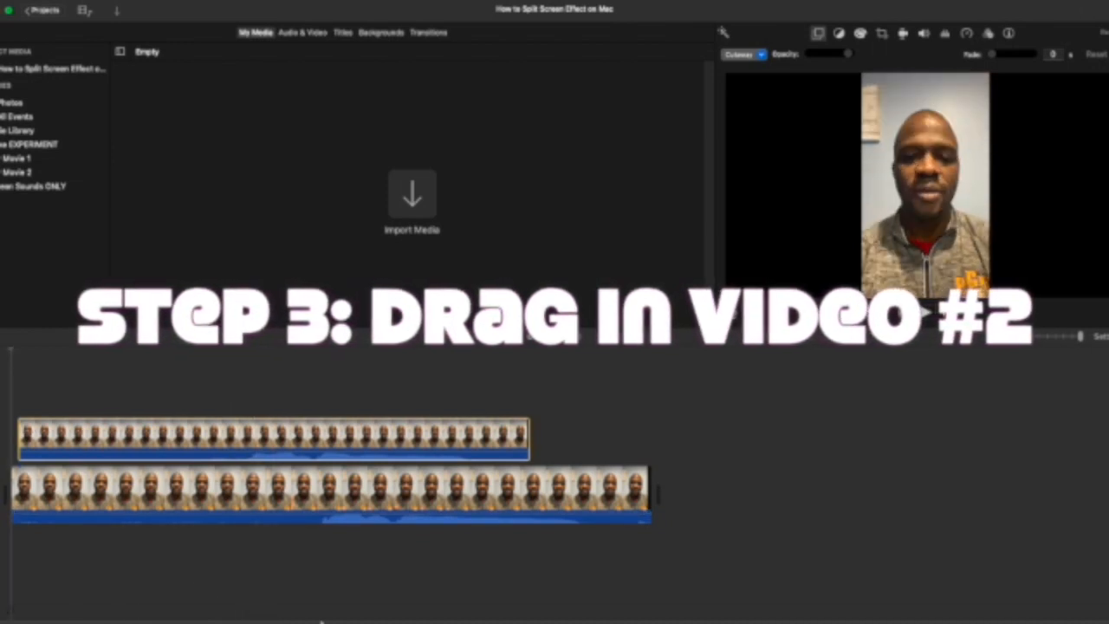
pyautogui.press('space')
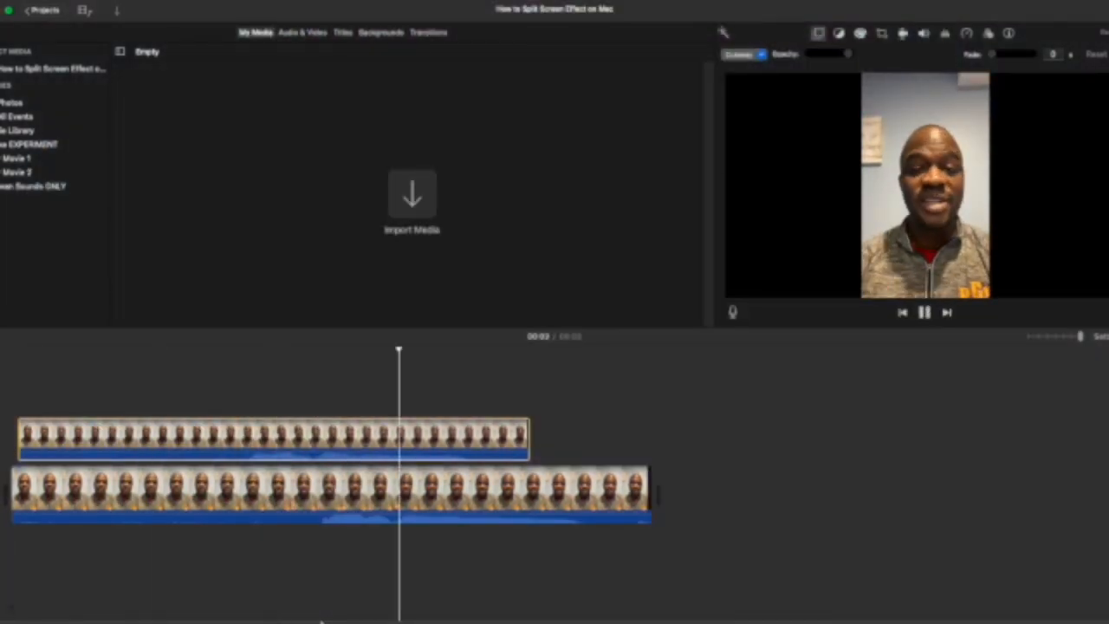
pyautogui.press('space')
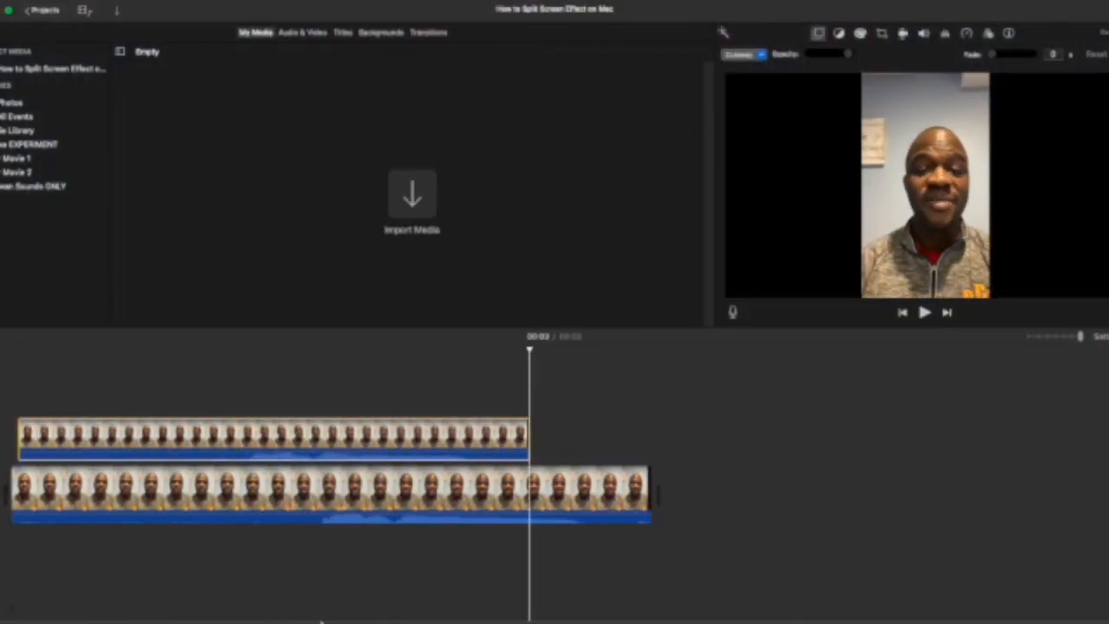
pyautogui.click(595, 449)
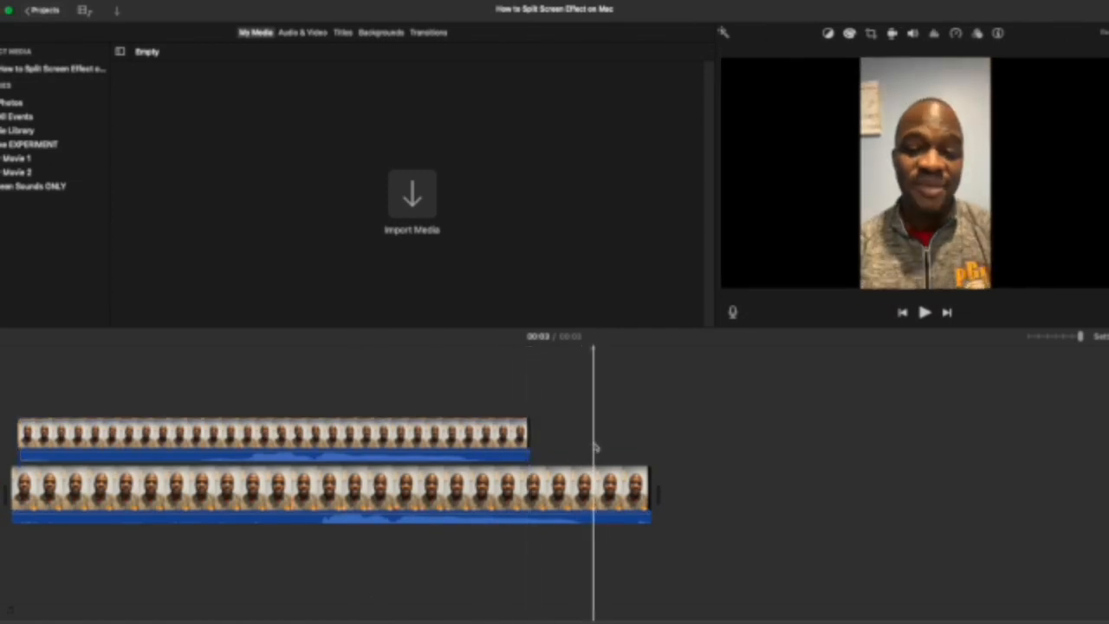
# Change the upper clip's video overlay setting from Cutaway to Split Screen.
pyautogui.click(428, 442)
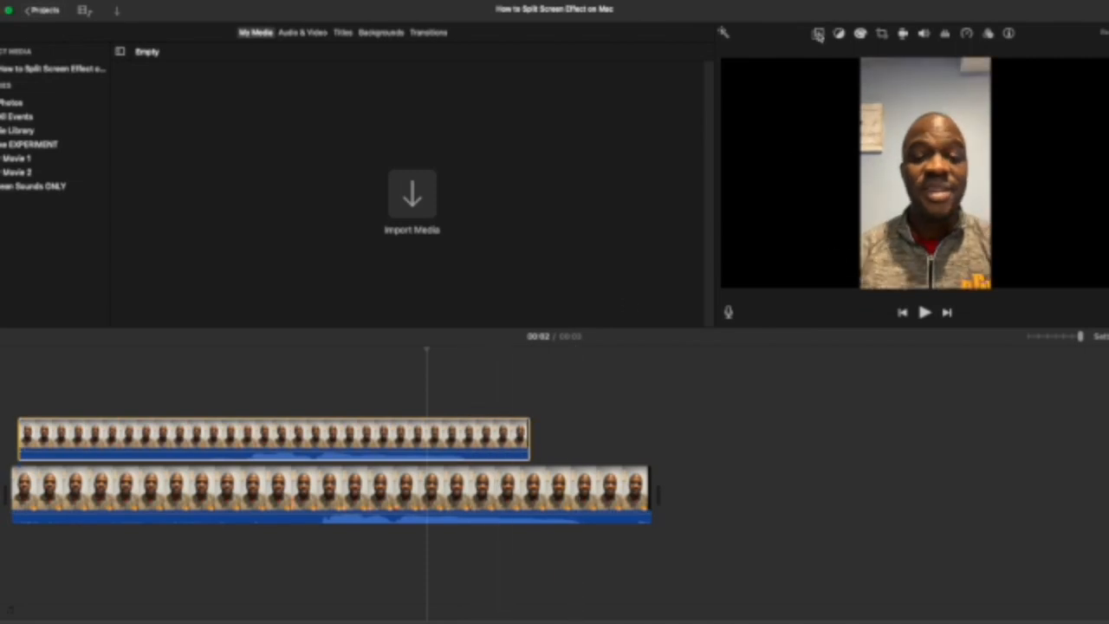
pyautogui.click(818, 35)
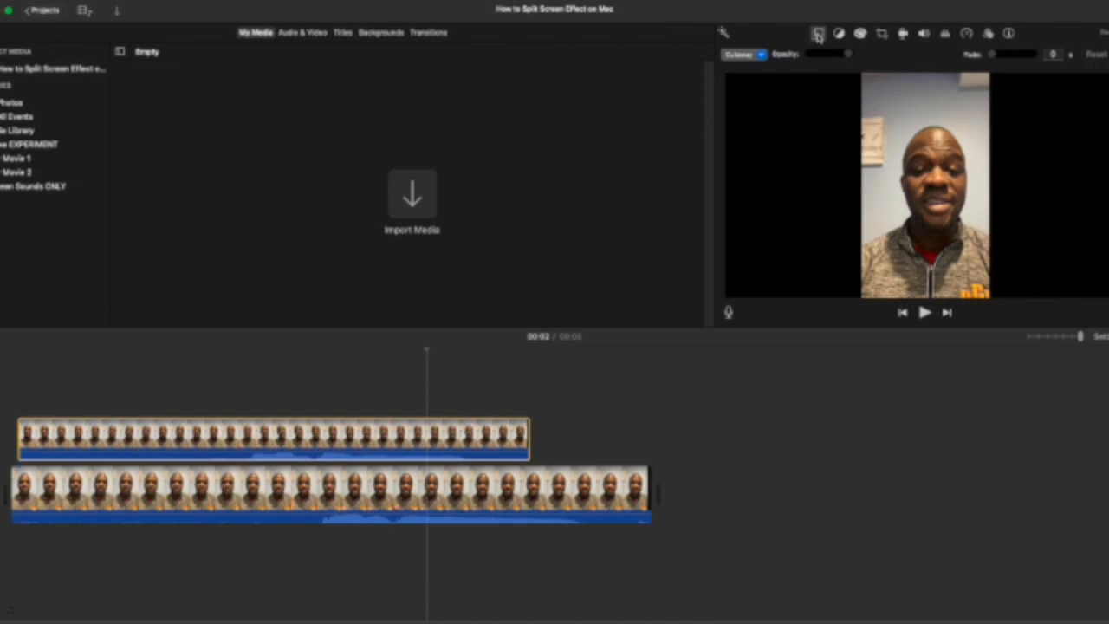
pyautogui.click(819, 35)
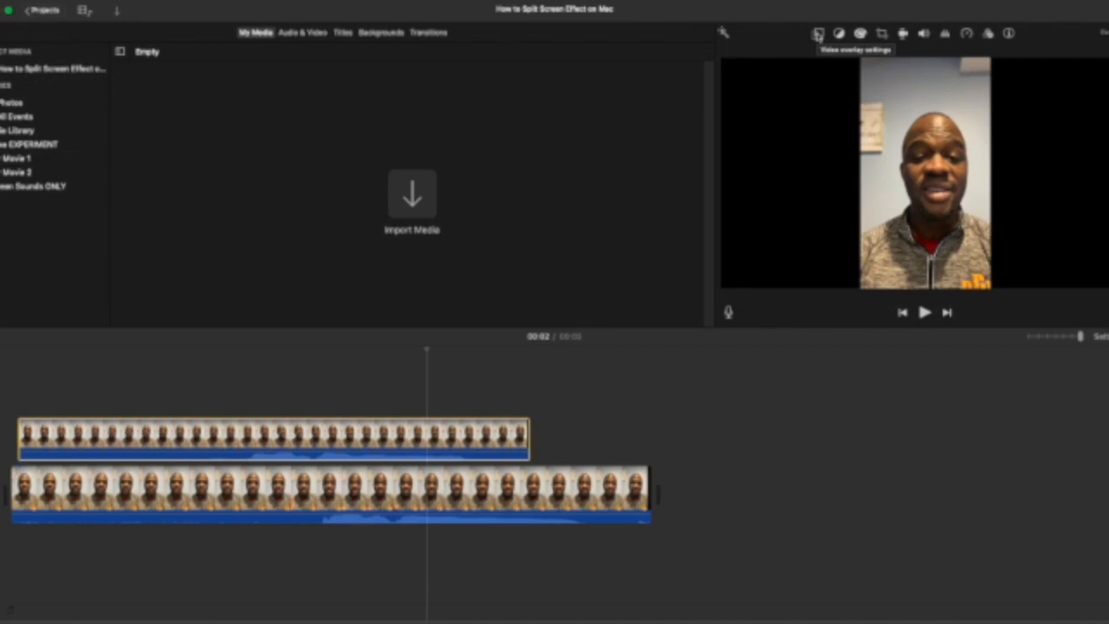
pyautogui.click(818, 35)
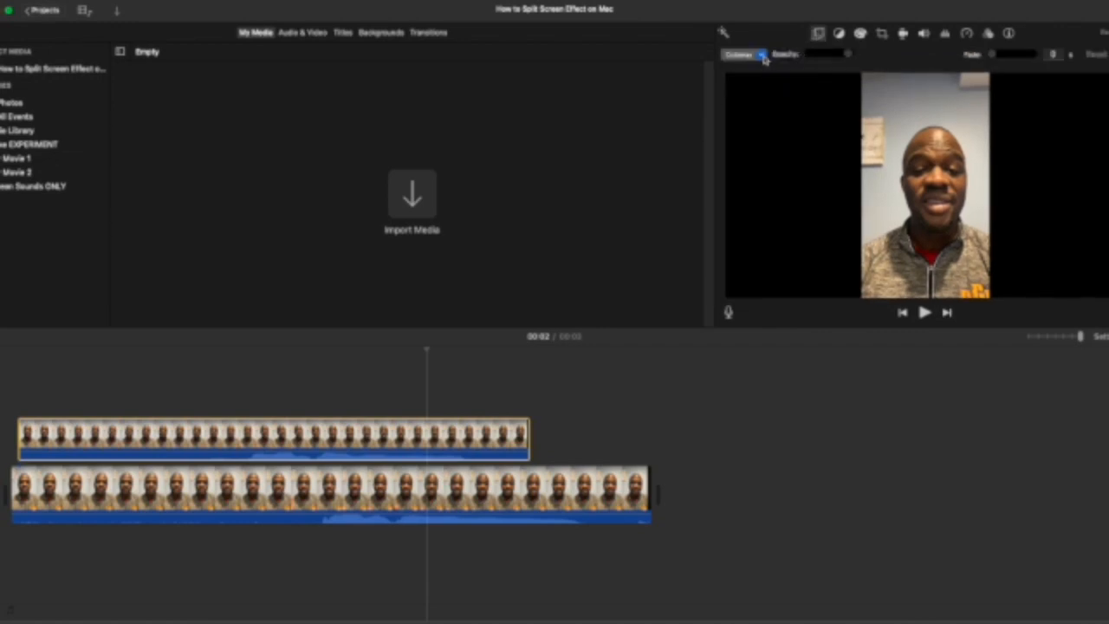
pyautogui.click(762, 56)
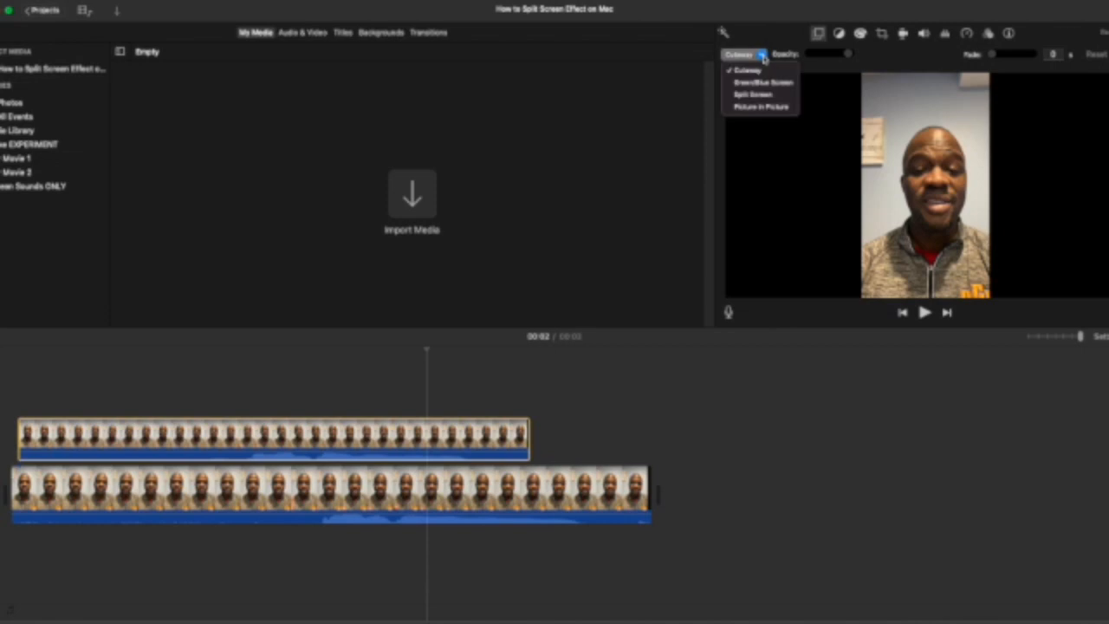
pyautogui.click(744, 97)
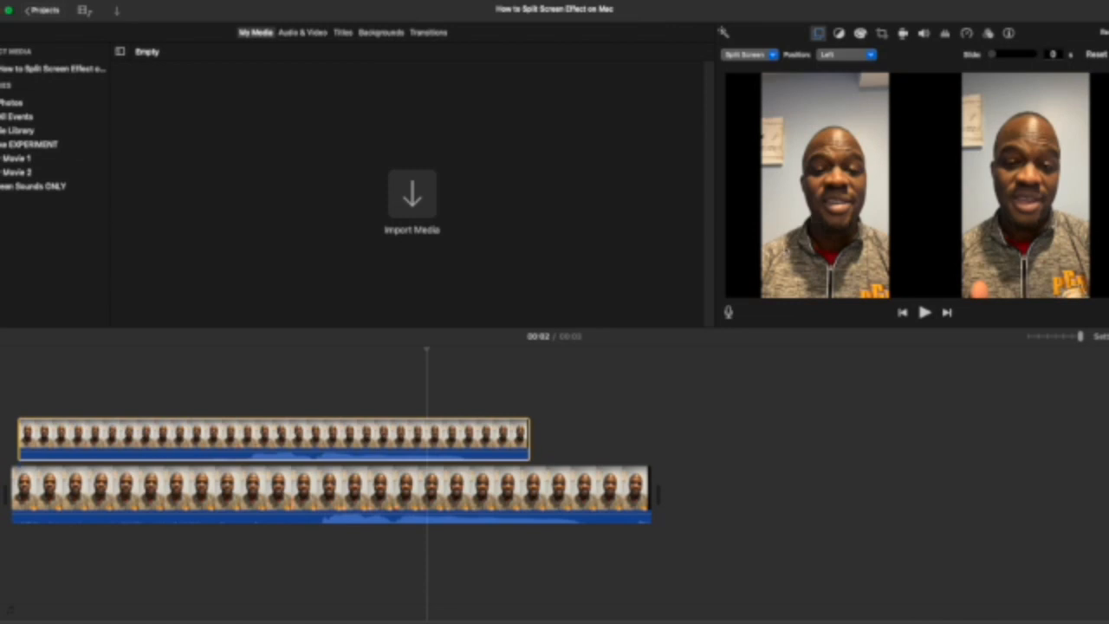
# Try the split-screen positions Right, Top and Bottom, return to Left, and raise the Slide duration slightly above zero.
pyautogui.click(872, 55)
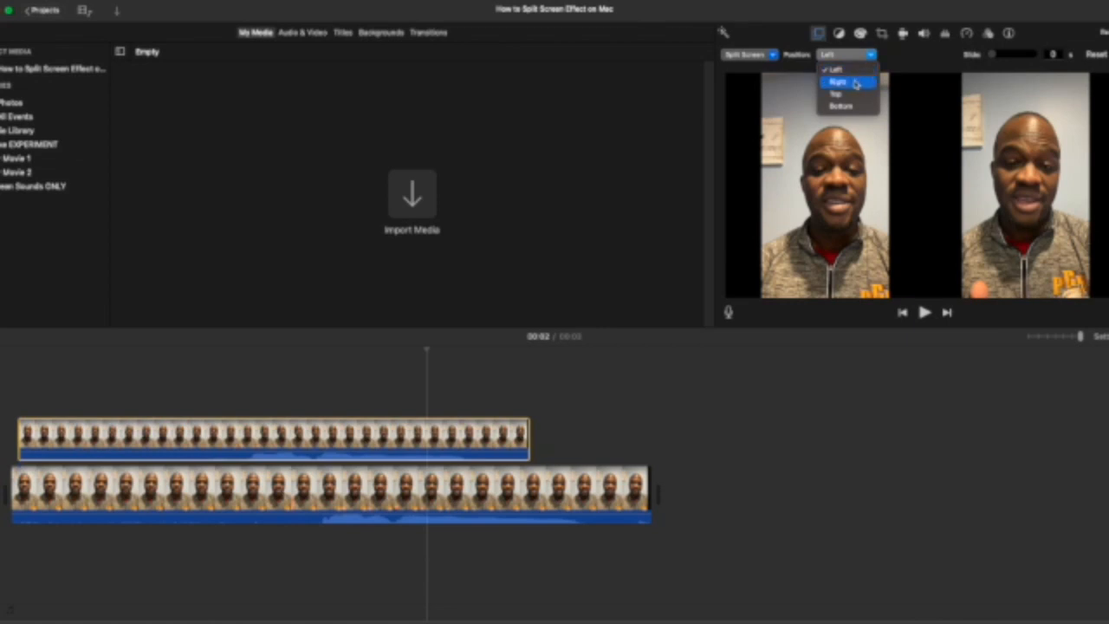
pyautogui.click(855, 83)
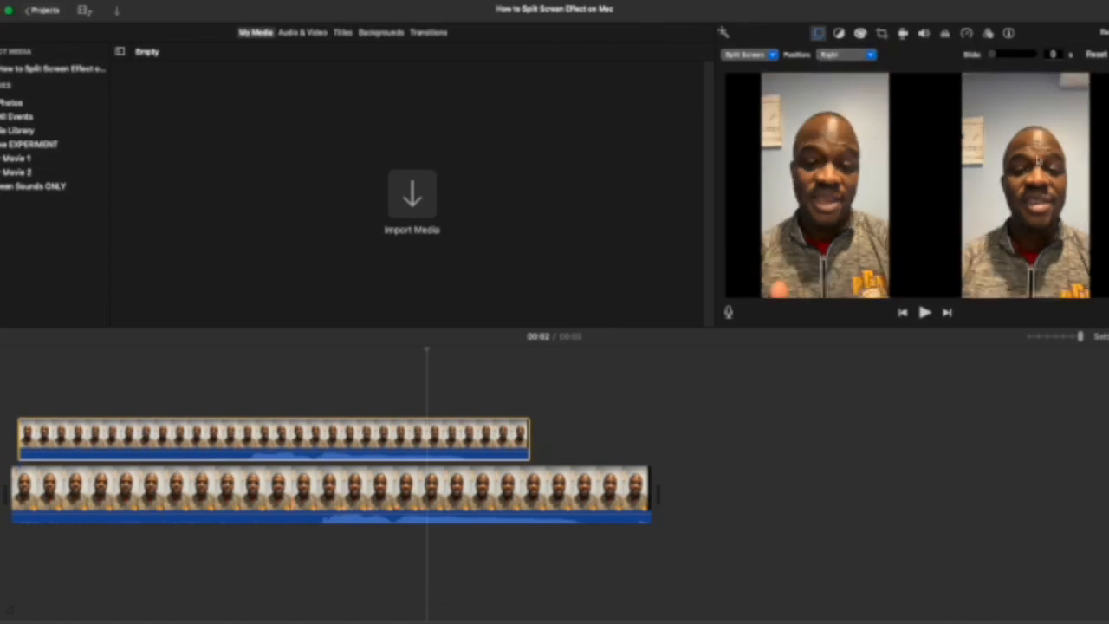
pyautogui.click(872, 57)
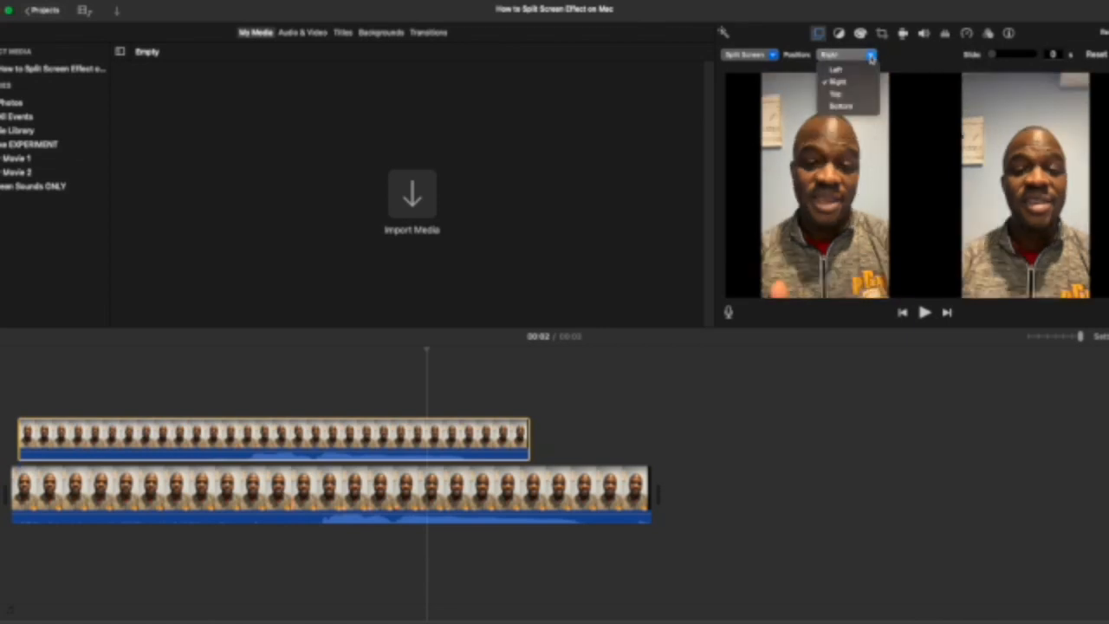
pyautogui.click(848, 95)
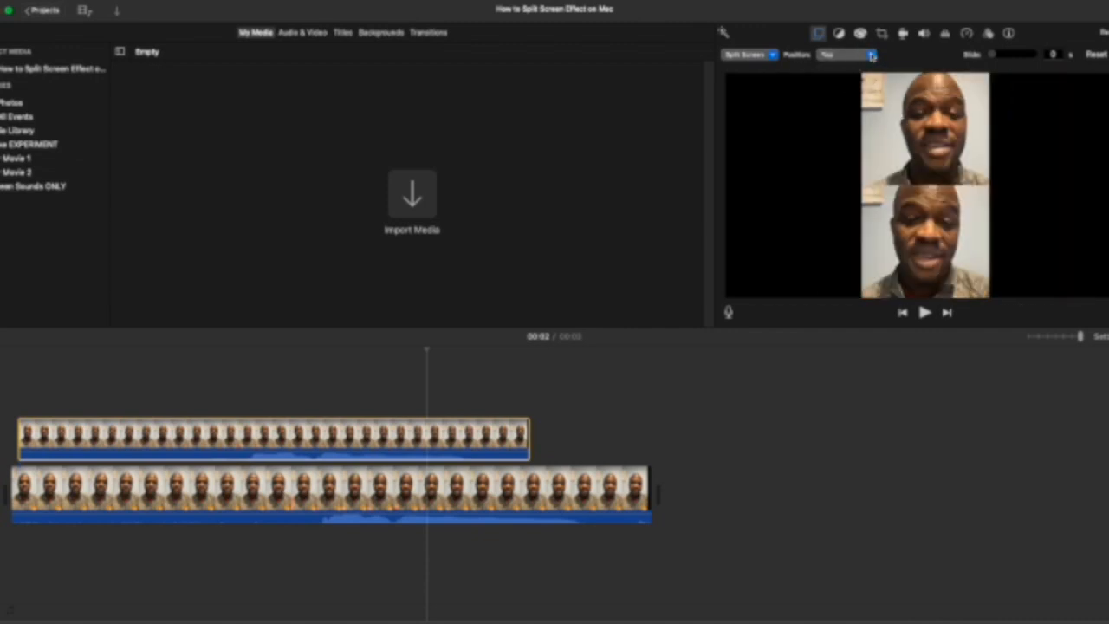
pyautogui.click(871, 57)
pyautogui.click(845, 107)
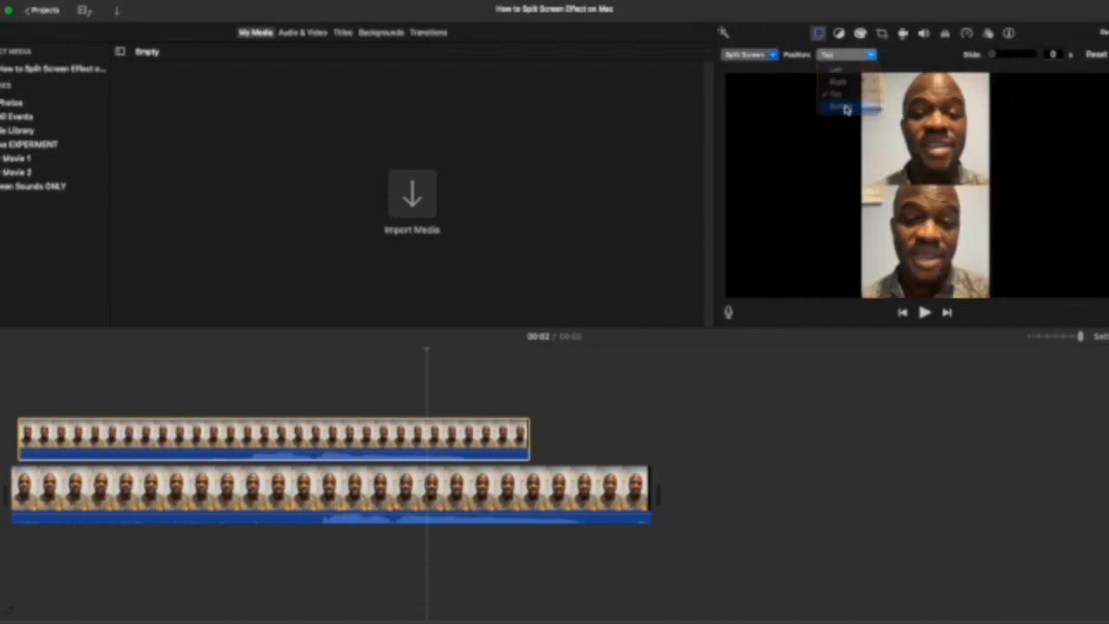
pyautogui.click(871, 57)
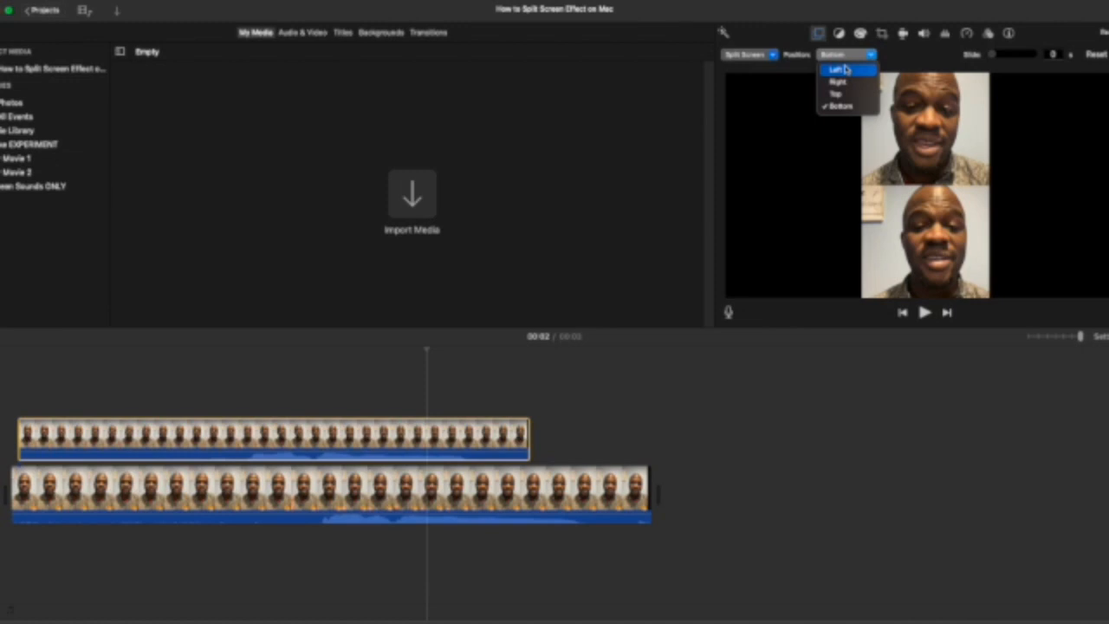
pyautogui.click(843, 69)
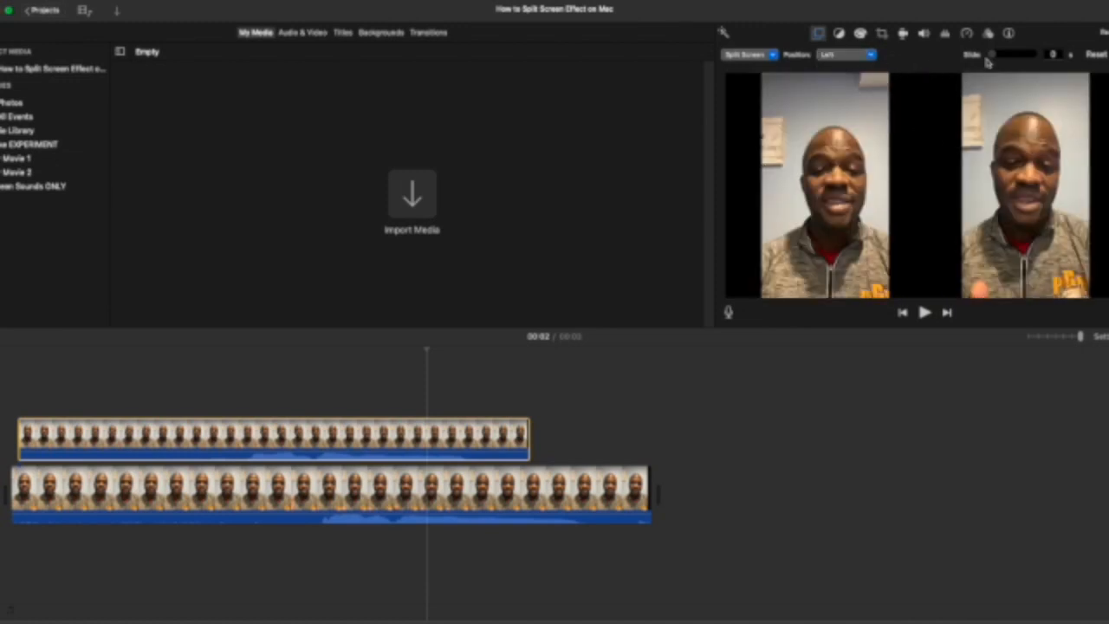
pyautogui.moveTo(992, 56)
pyautogui.mouseDown()
pyautogui.moveTo(1013, 55)
pyautogui.moveTo(998, 55)
pyautogui.mouseUp()
# Change the upper clip's overlay to Picture in Picture and move the small inset slightly down in the viewer.
pyautogui.click(774, 55)
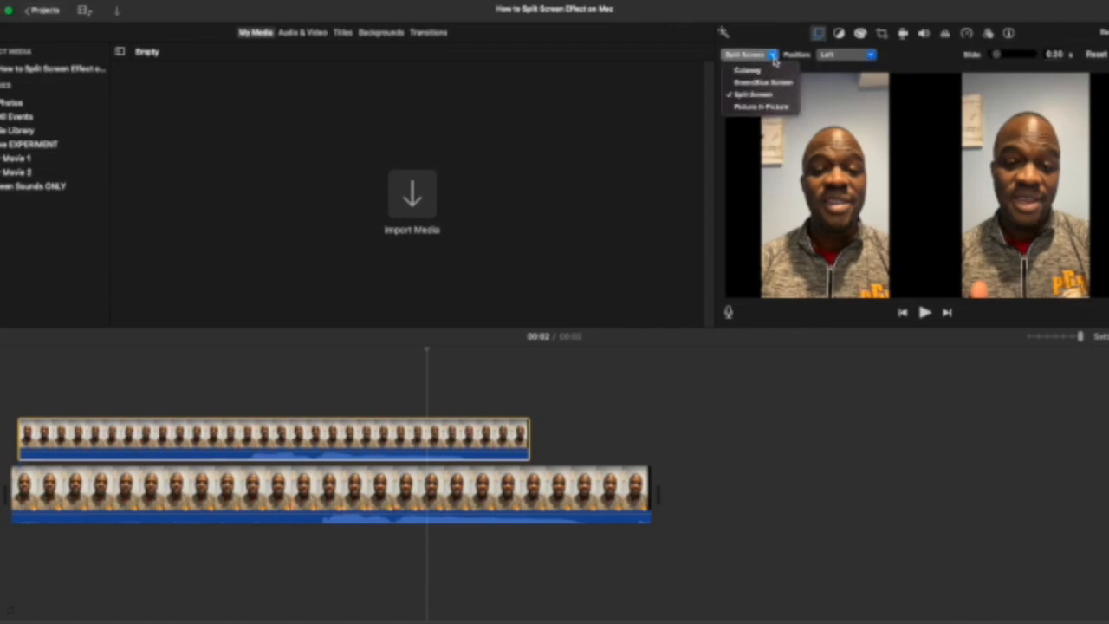
pyautogui.click(752, 107)
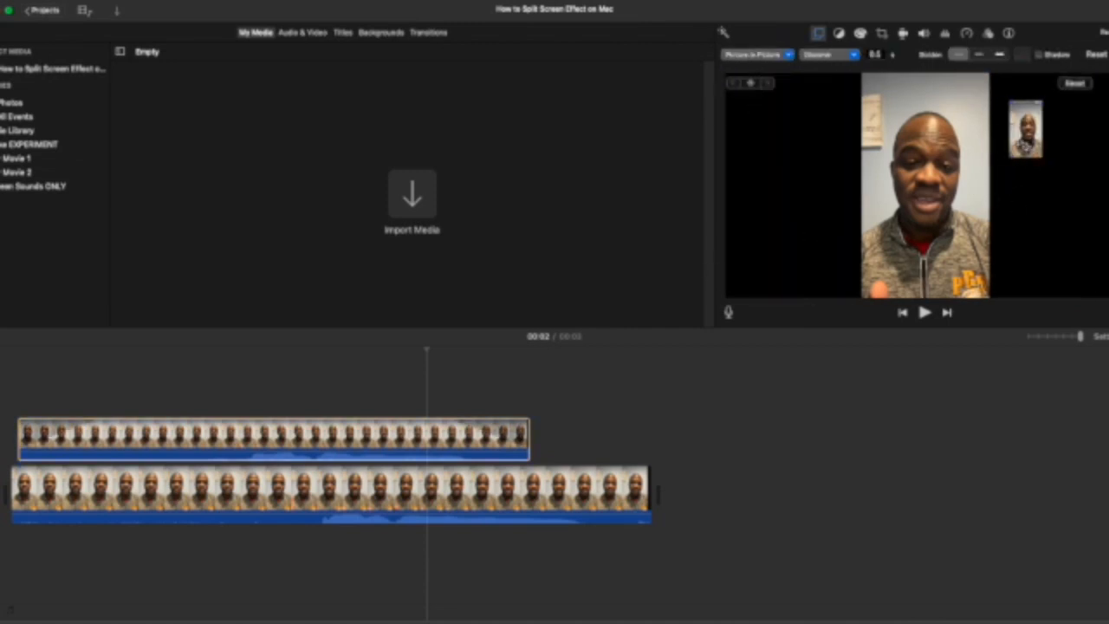
pyautogui.moveTo(1027, 130); pyautogui.dragTo(1024, 140)
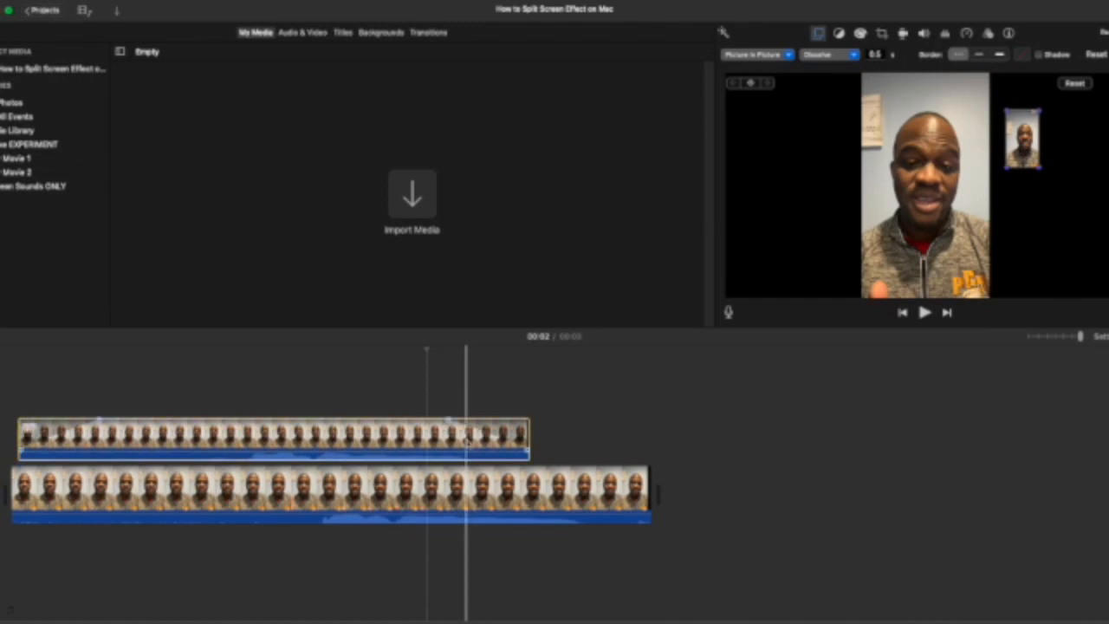
# Enlarge the picture-in-picture inset to the full frame height and place it directly beside the main video's right edge.
pyautogui.click(466, 449)
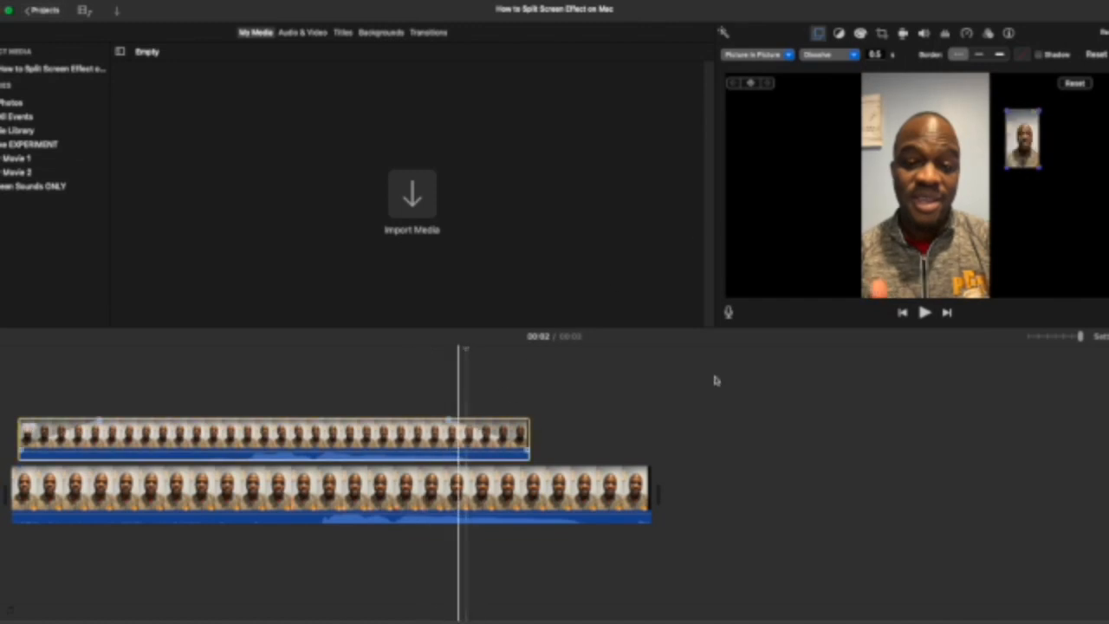
pyautogui.moveTo(1023, 139); pyautogui.dragTo(1108, 295)
pyautogui.moveTo(1095, 253); pyautogui.dragTo(1104, 246)
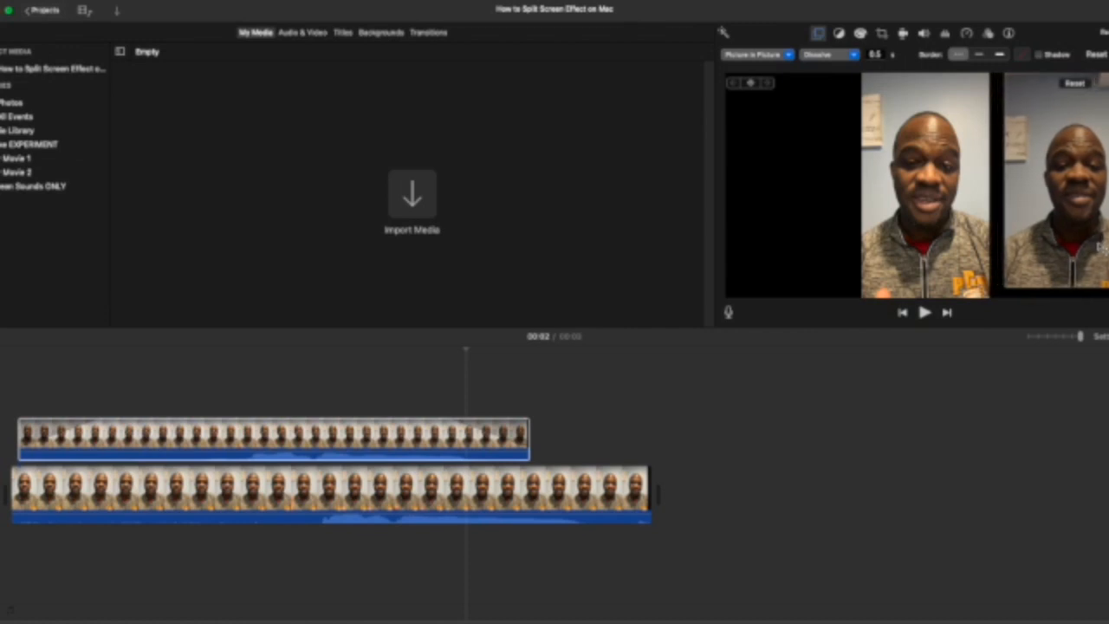
pyautogui.moveTo(1009, 292); pyautogui.dragTo(998, 295)
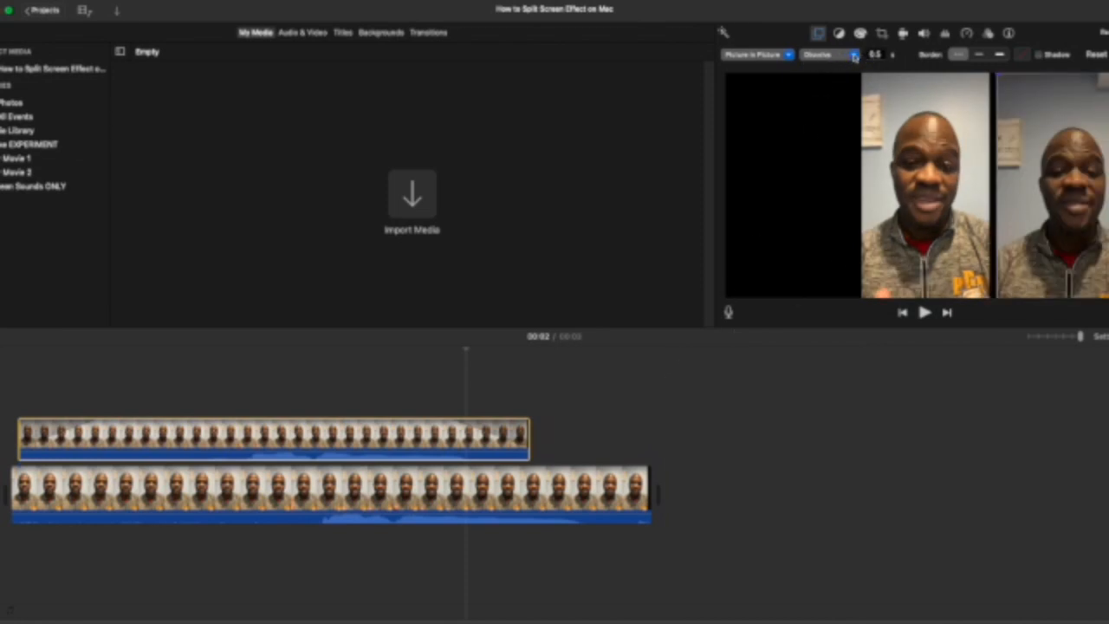
# Set the picture-in-picture Dissolve duration to 0 seconds and play the movie from the beginning.
pyautogui.click(853, 56)
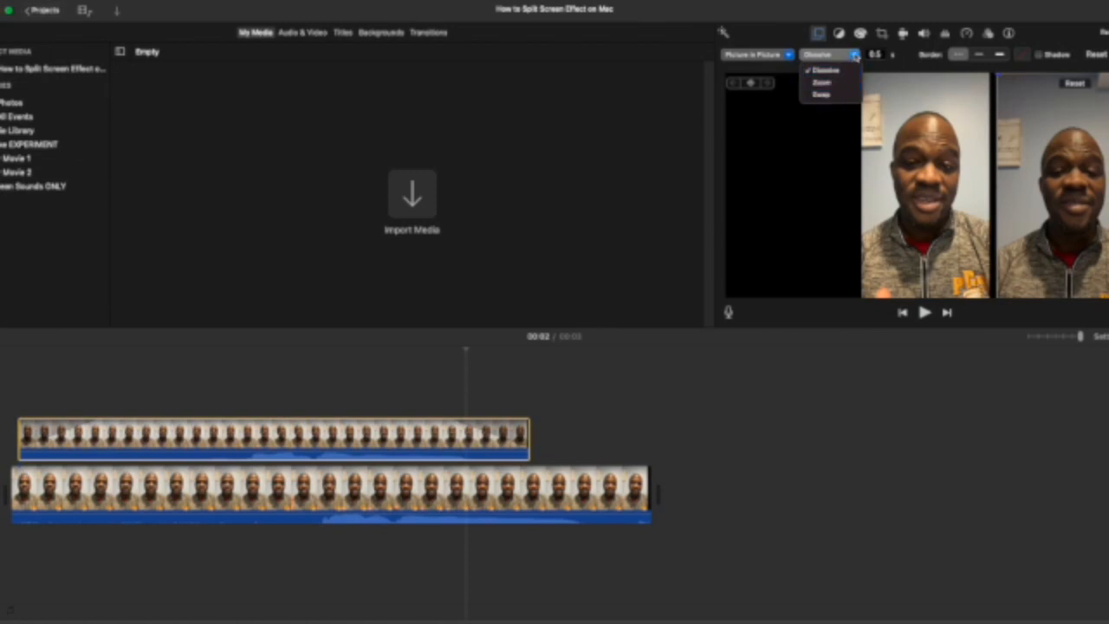
pyautogui.click(878, 57)
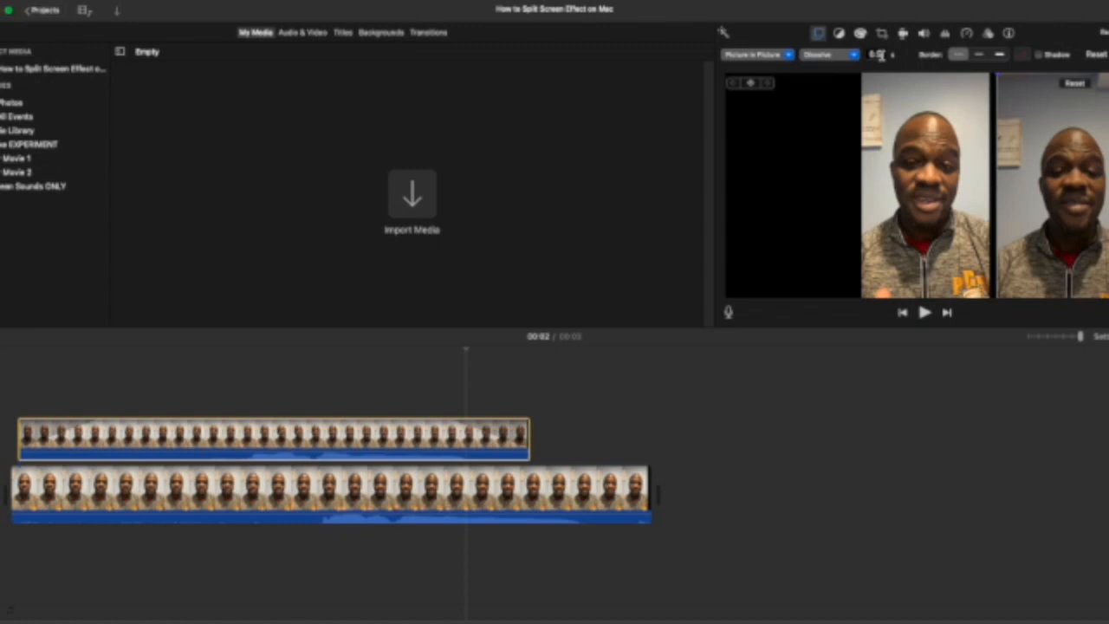
pyautogui.click(878, 54)
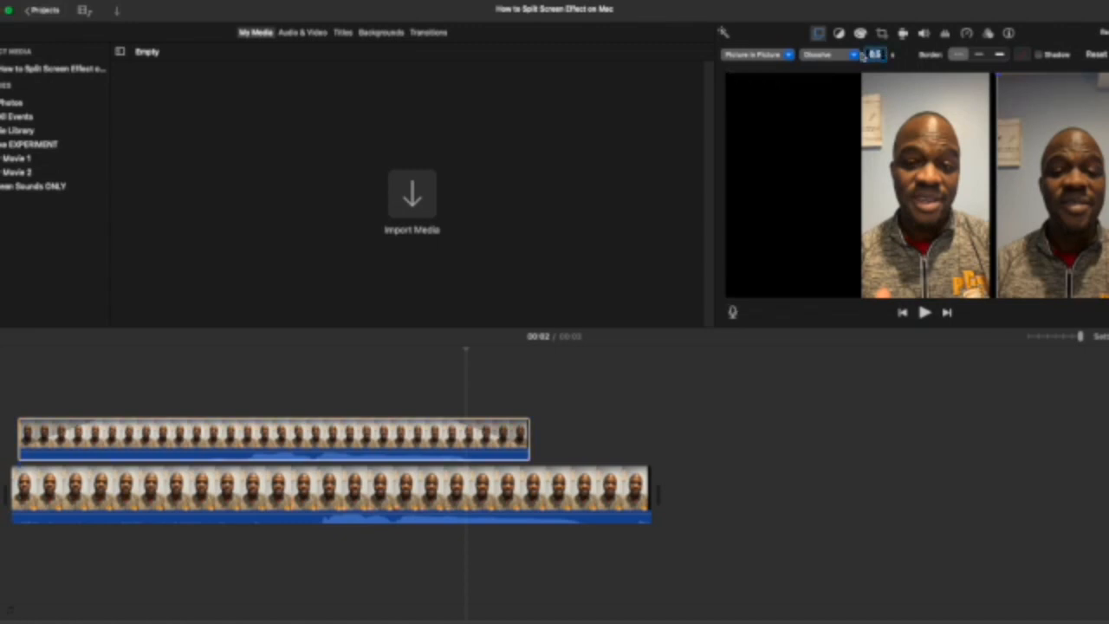
pyautogui.press('BackSpace')
pyautogui.press('Return')
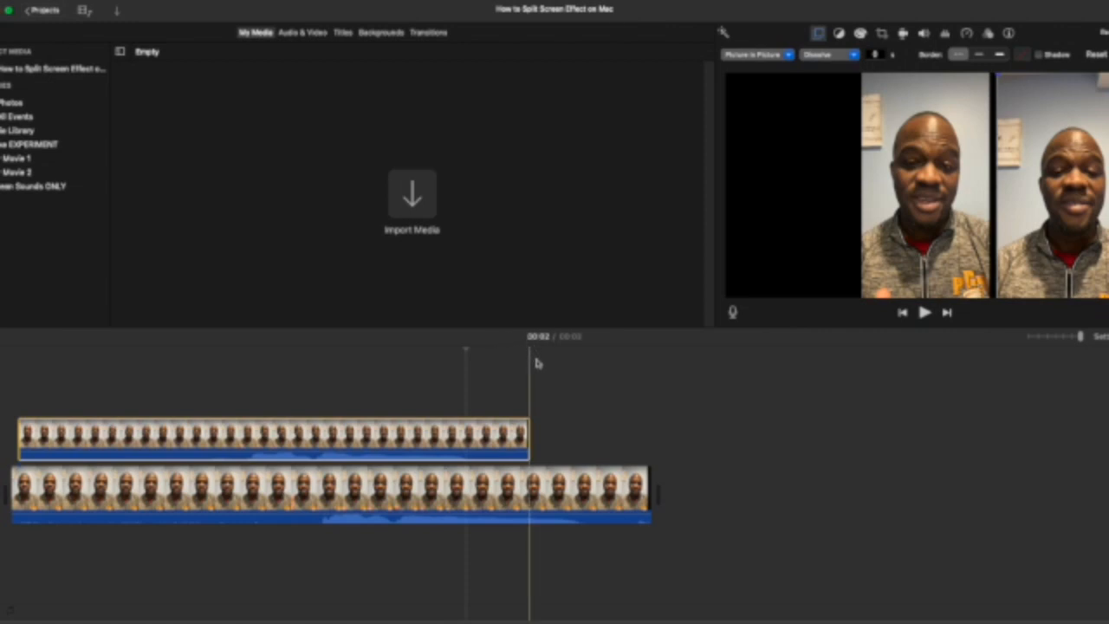
pyautogui.press('Home')
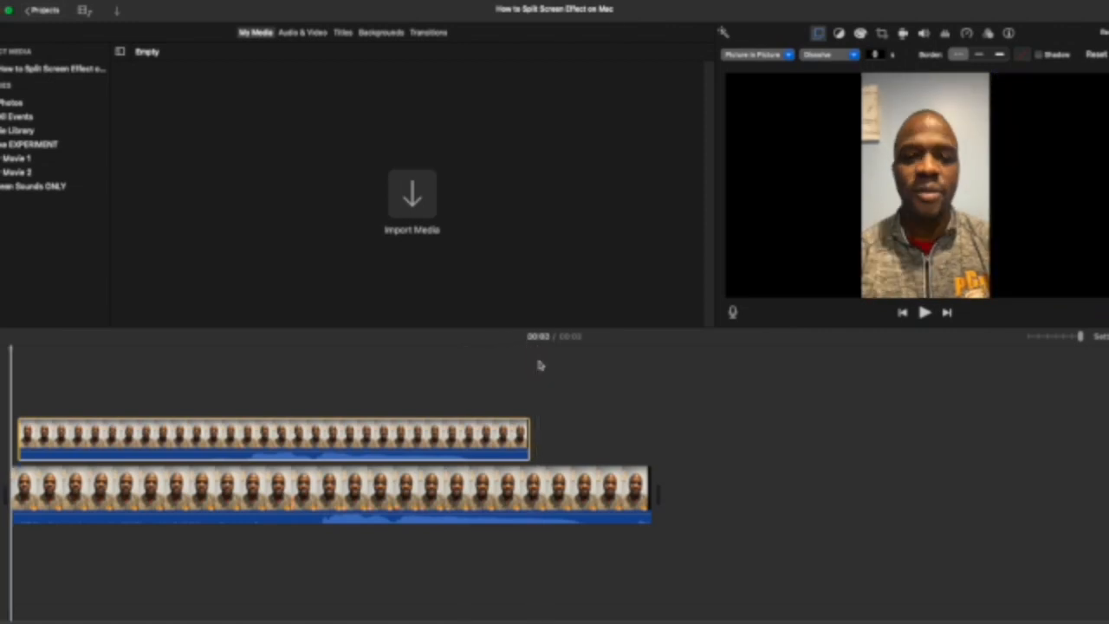
pyautogui.press('space')
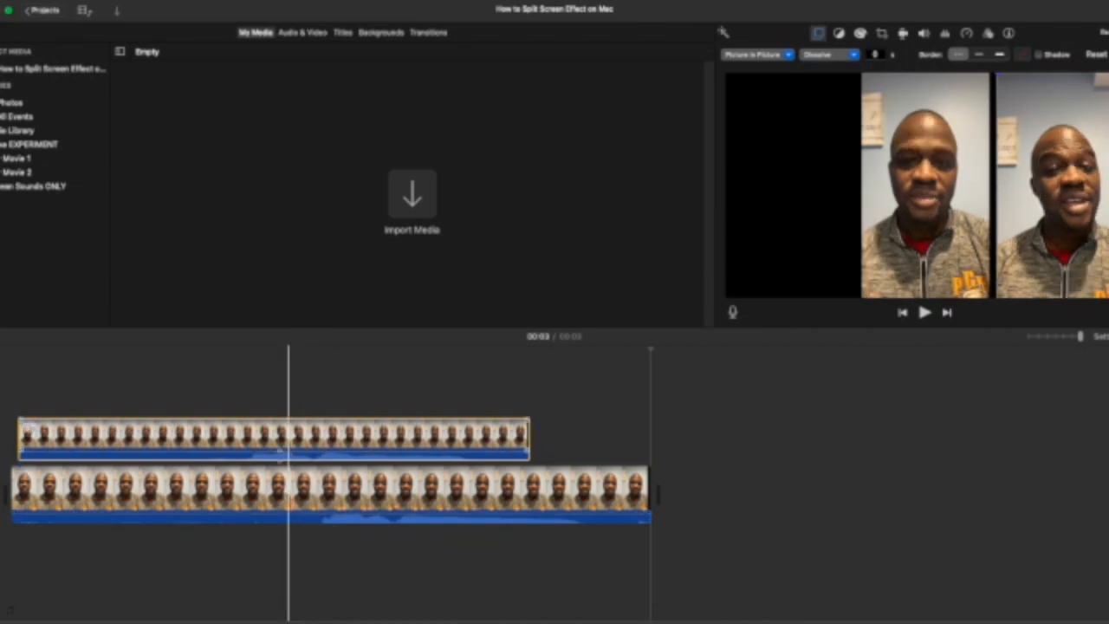
# Shift the upper clip later in the timeline to line up its audio waveform with the lower clip's, and play the result.
pyautogui.moveTo(289, 450); pyautogui.dragTo(335, 450)
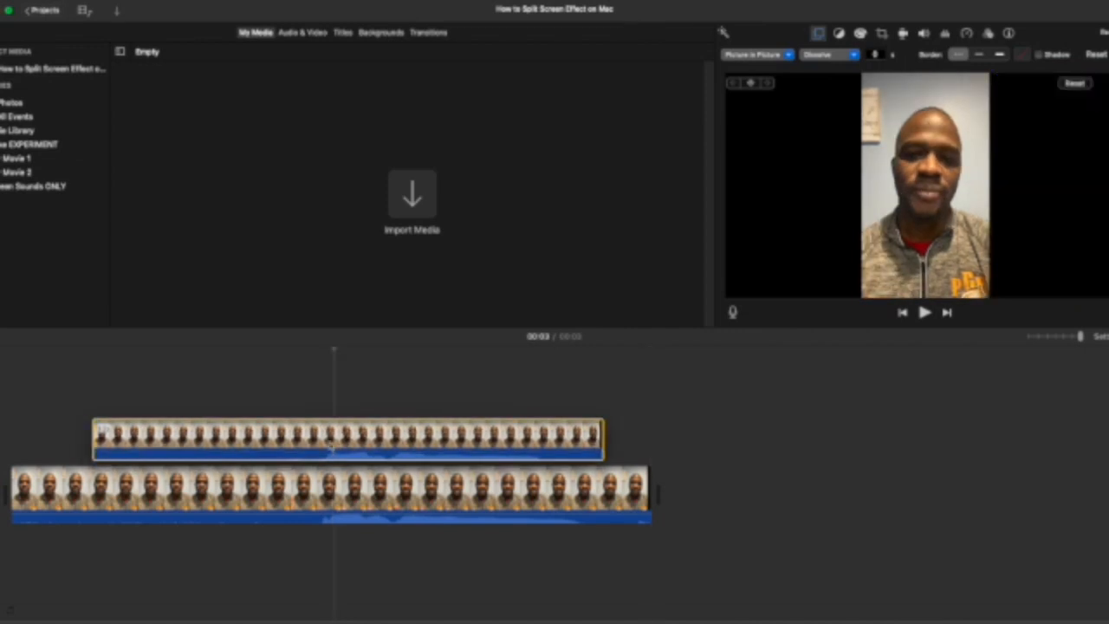
pyautogui.click(317, 412)
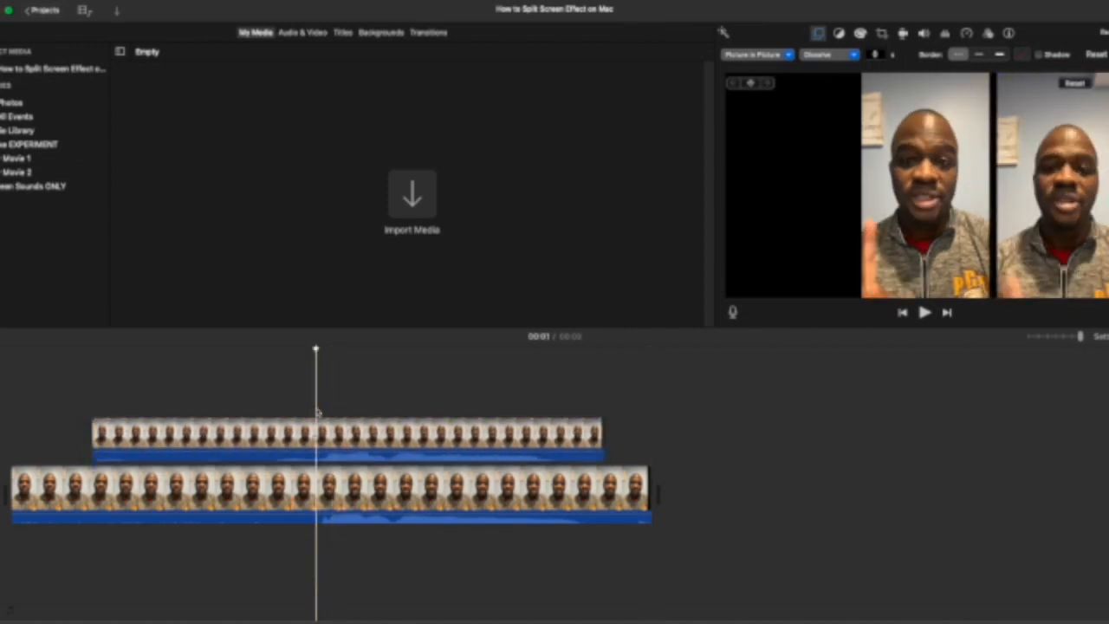
pyautogui.press('space')
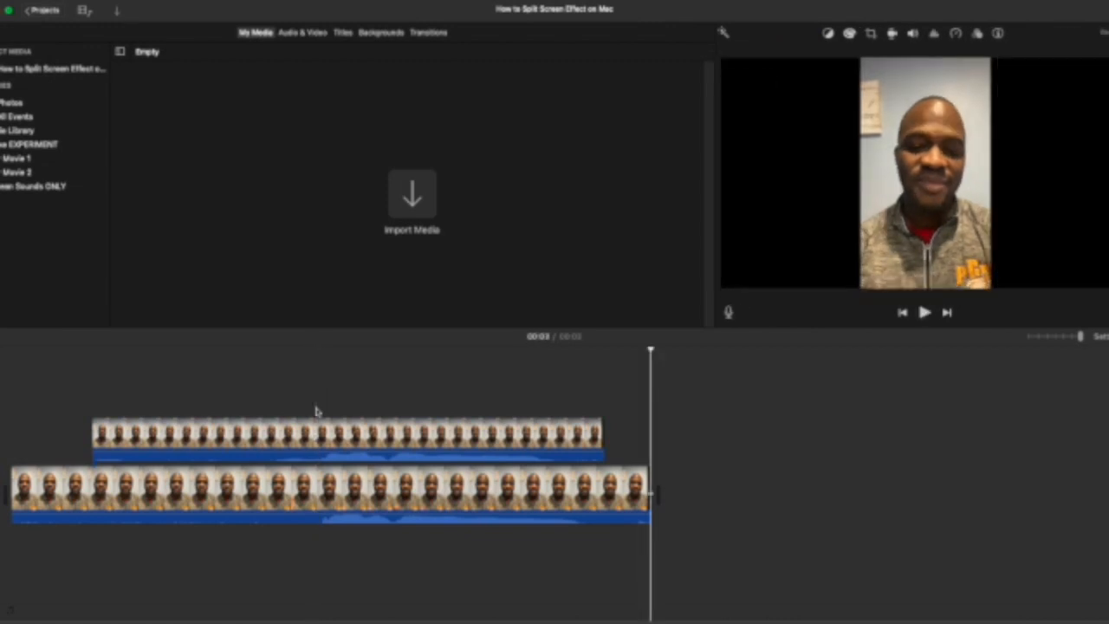
# Play the two-clip split-screen movie to check that both clips are in sync.
pyautogui.press('space')
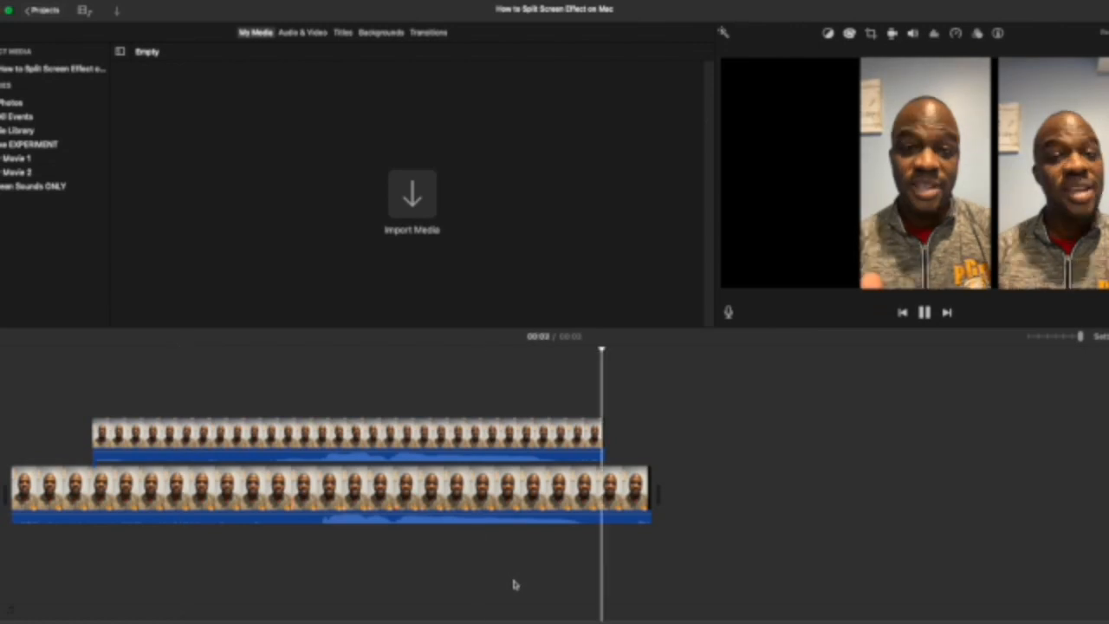
pyautogui.press('space')
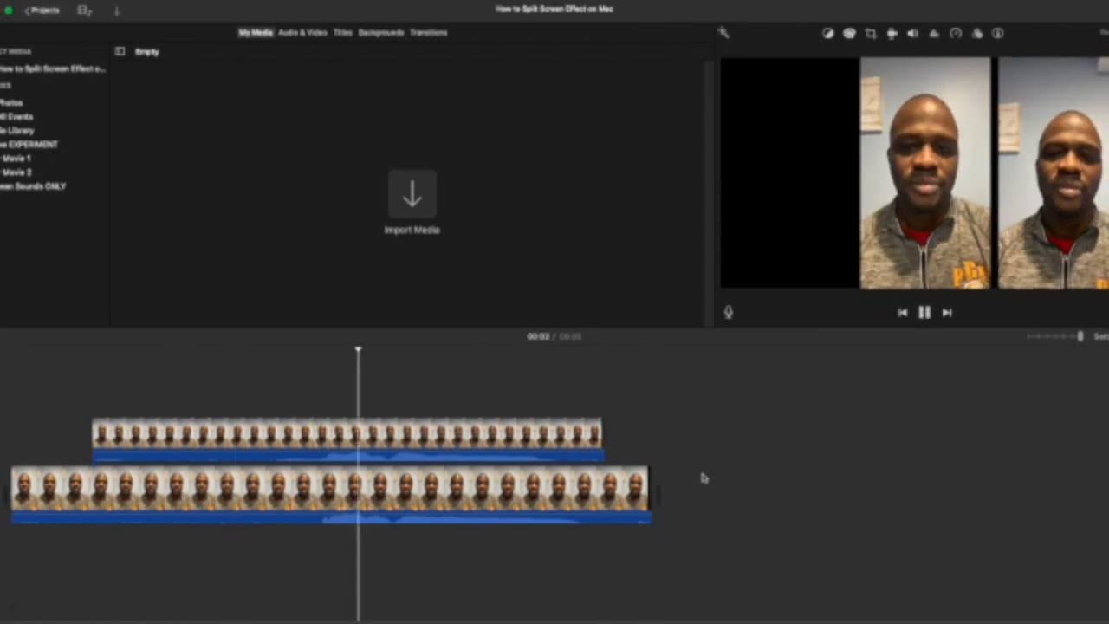
pyautogui.press('space')
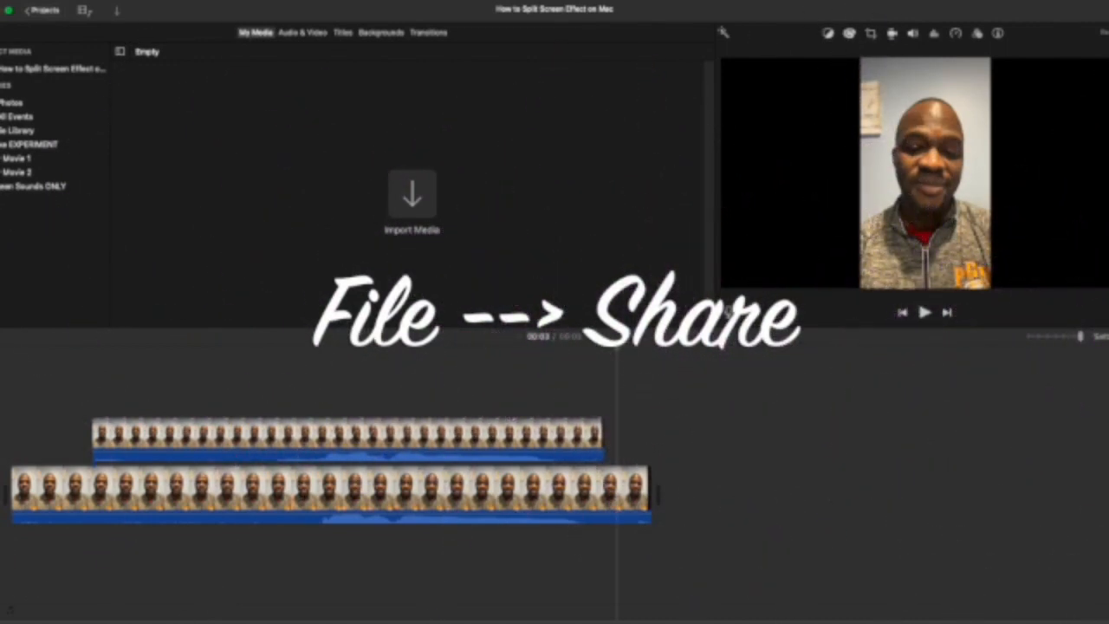
# Export the movie for YouTube & Facebook, saving it to the Desktop as How to Split Screen Effect on Mac.
pyautogui.click(48, 1)
pyautogui.click(48, 1)
pyautogui.click(48, 1)
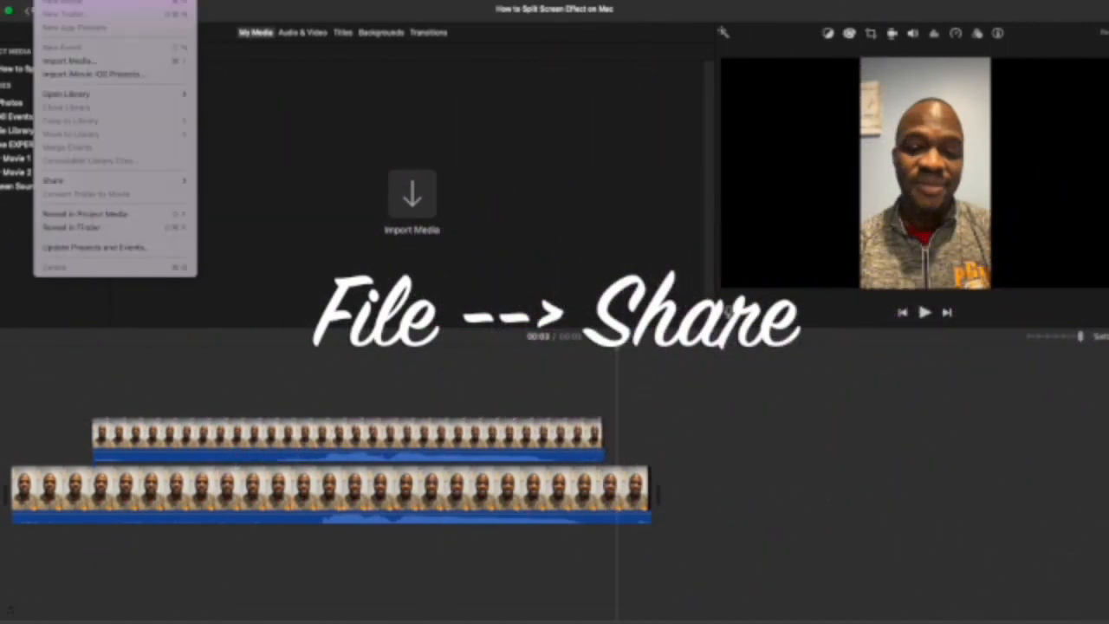
pyautogui.moveTo(66, 184)
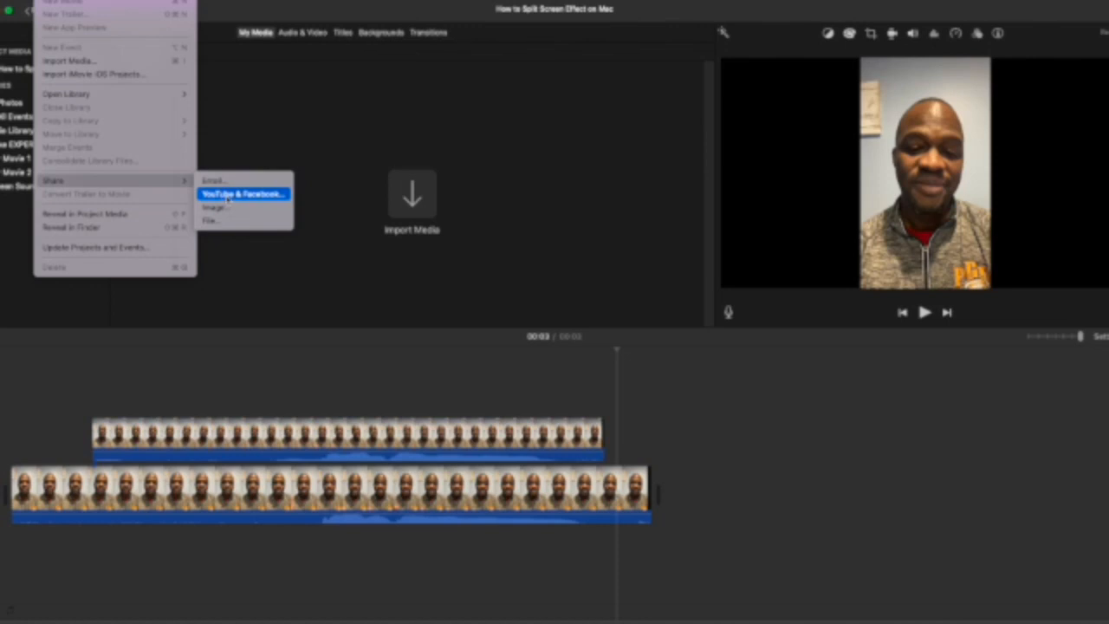
pyautogui.click(227, 194)
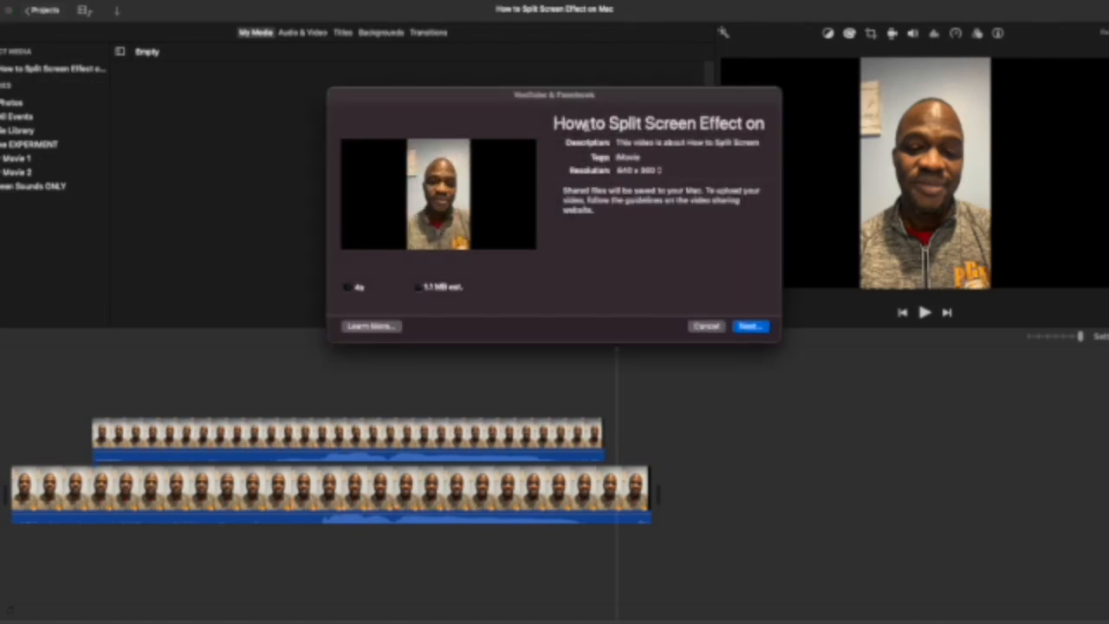
pyautogui.click(645, 123)
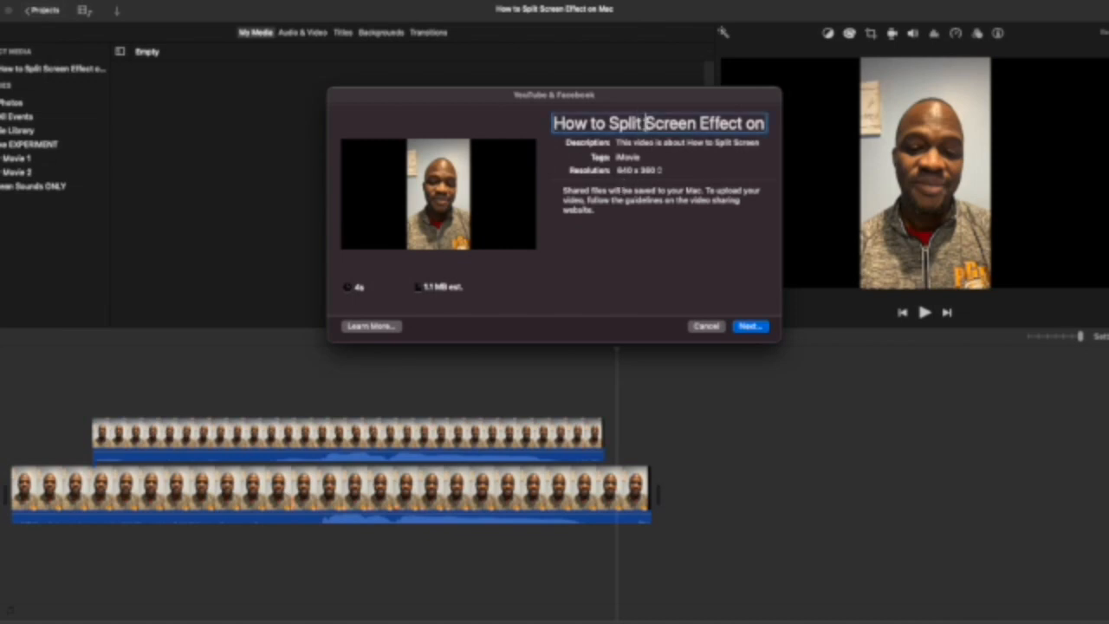
pyautogui.doubleClick(646, 123)
pyautogui.click(645, 123)
pyautogui.click(750, 328)
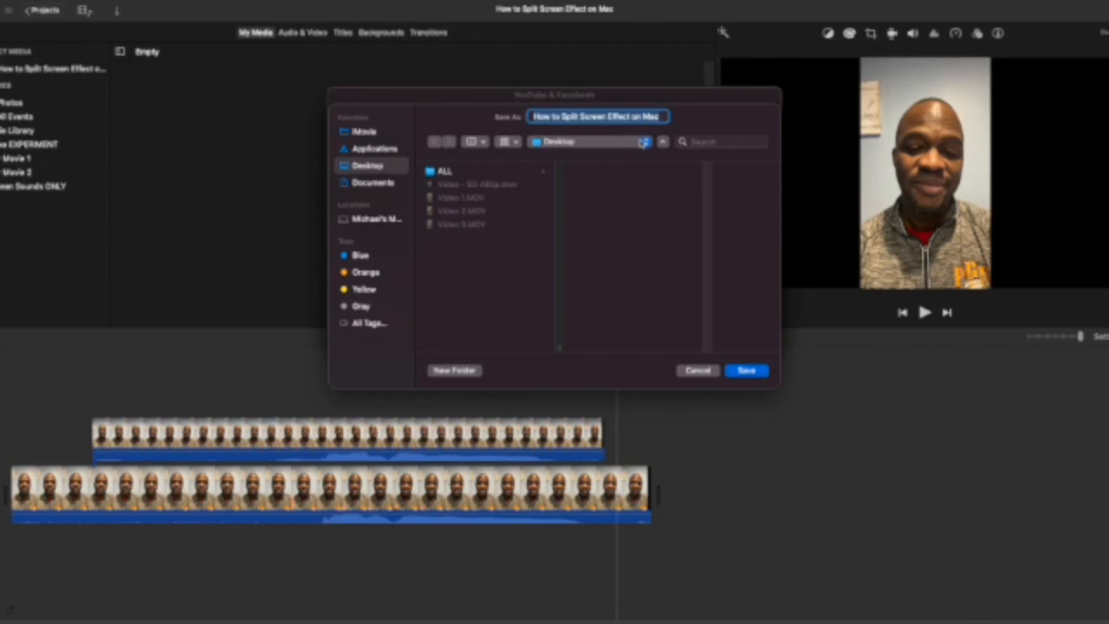
pyautogui.click(746, 371)
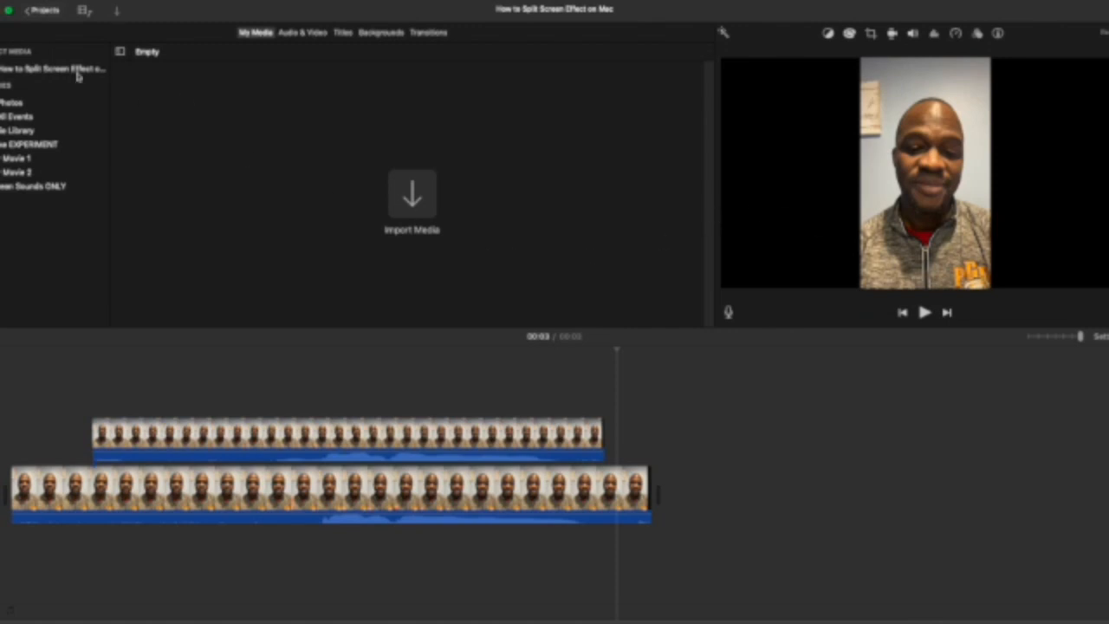
# Create a new movie project, add the exported split-screen video to its timeline and stack another single clip above it.
pyautogui.click(43, 11)
pyautogui.click(75, 169)
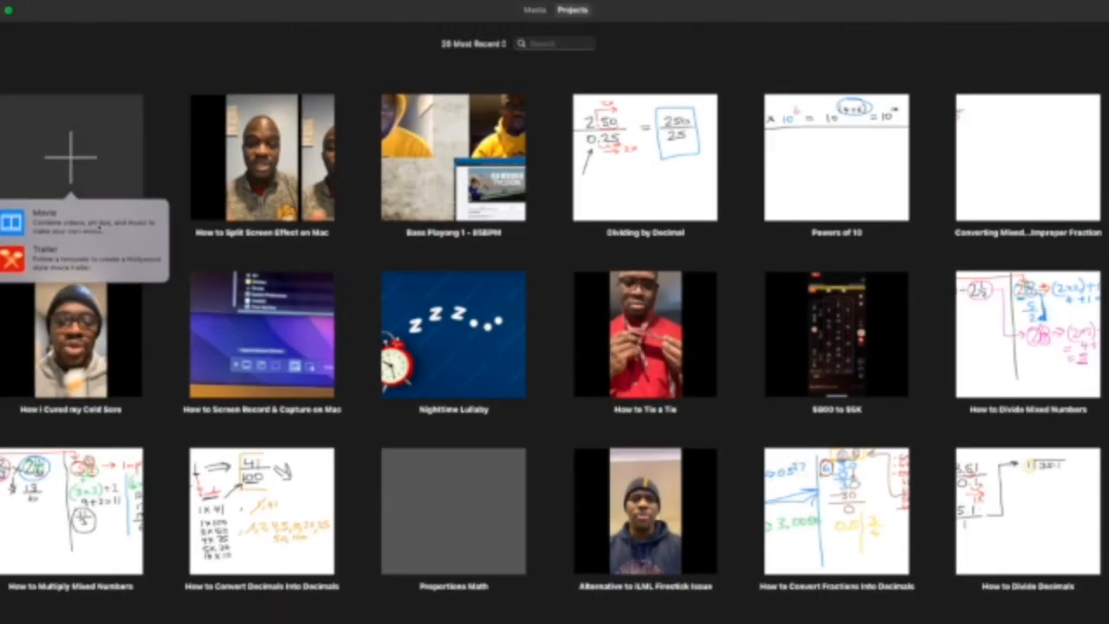
pyautogui.click(52, 219)
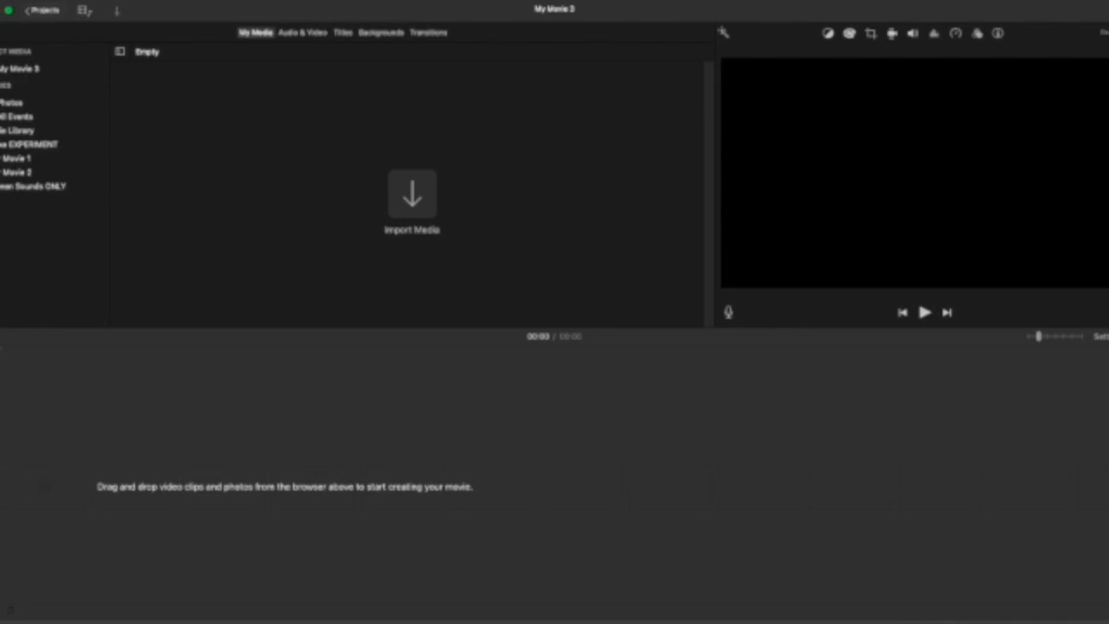
pyautogui.moveTo(0, 312); pyautogui.dragTo(13, 494)
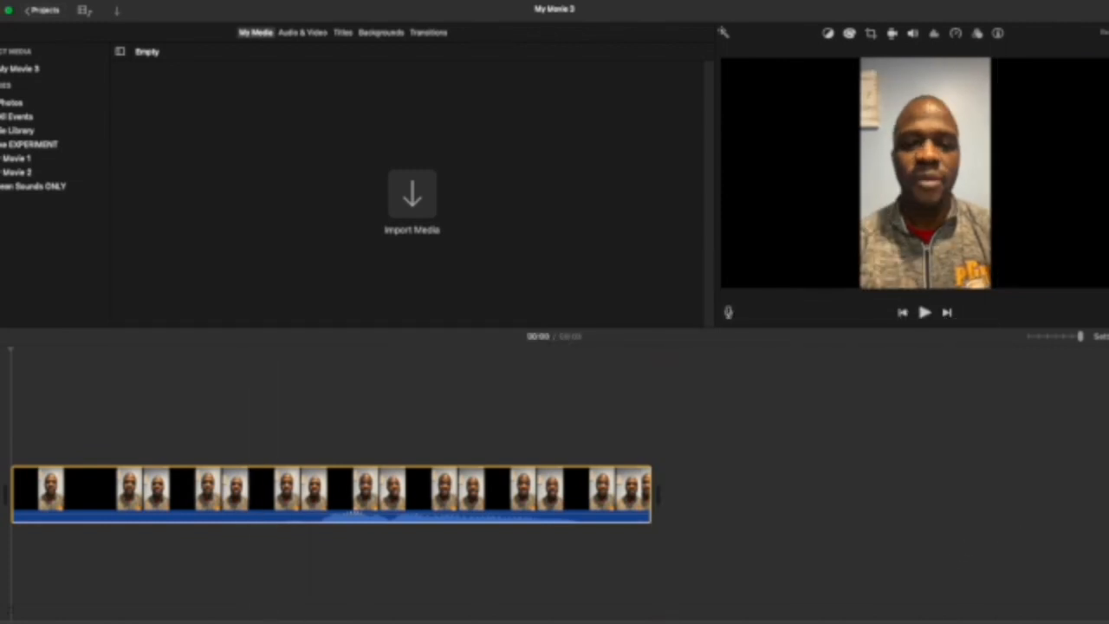
pyautogui.moveTo(1100, 161); pyautogui.dragTo(24, 441)
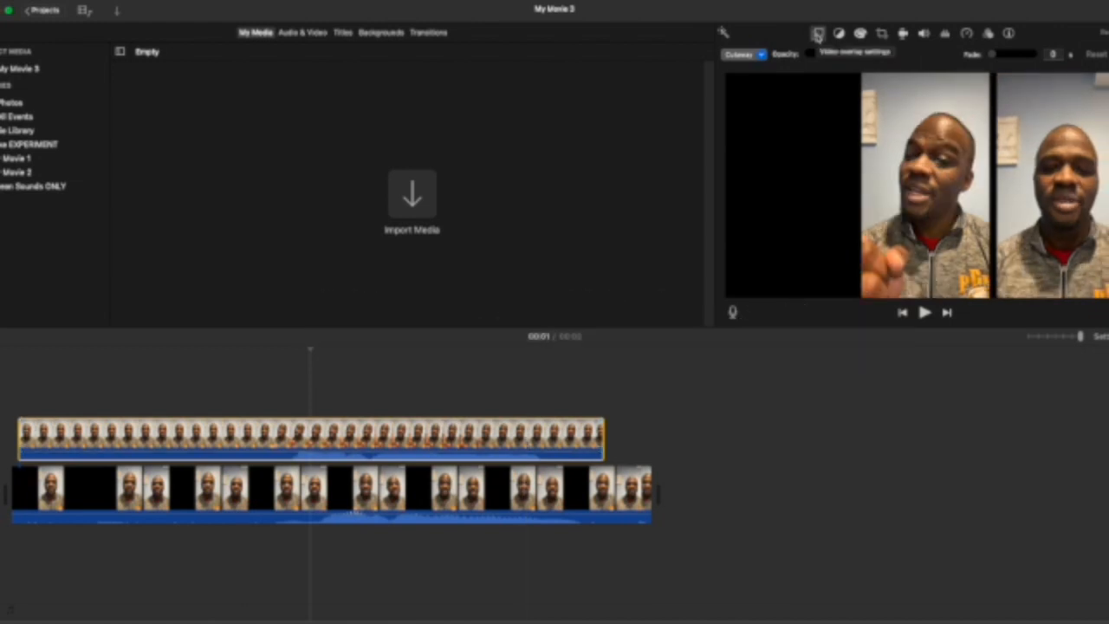
# Change the upper clip's overlay to Picture in Picture and enlarge the inset to fill the empty black third of the frame.
pyautogui.click(752, 54)
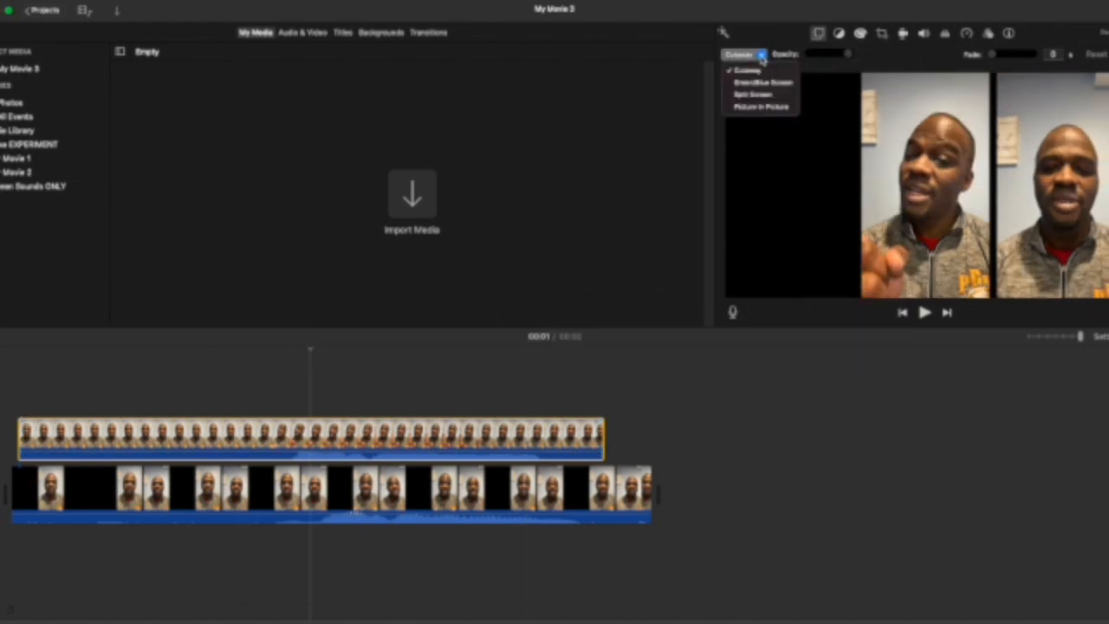
pyautogui.click(752, 107)
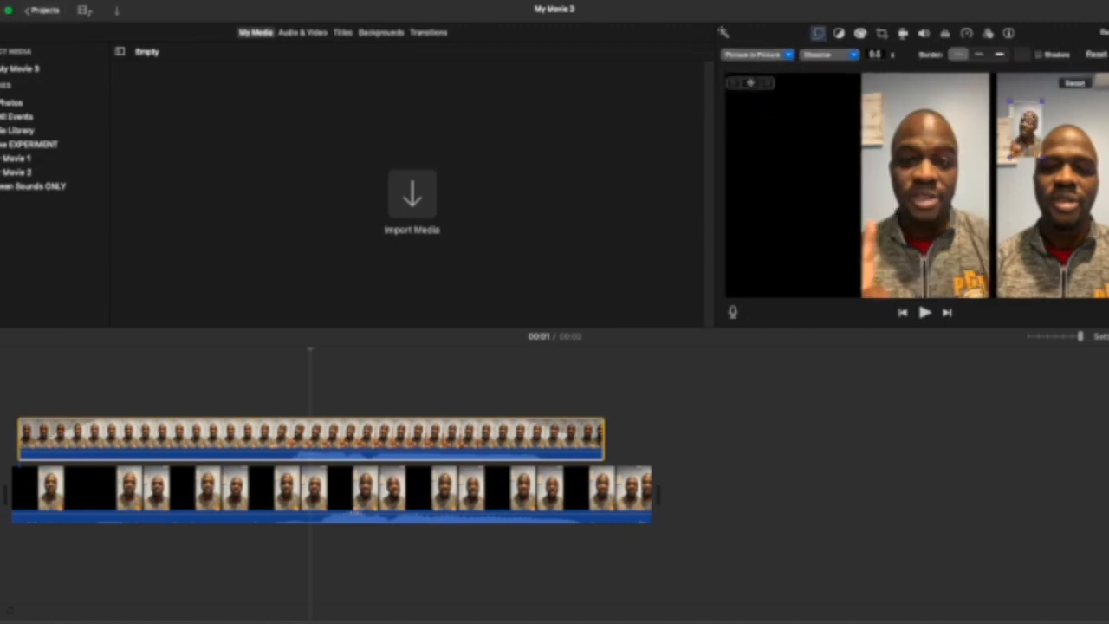
pyautogui.moveTo(1037, 129); pyautogui.dragTo(725, 299)
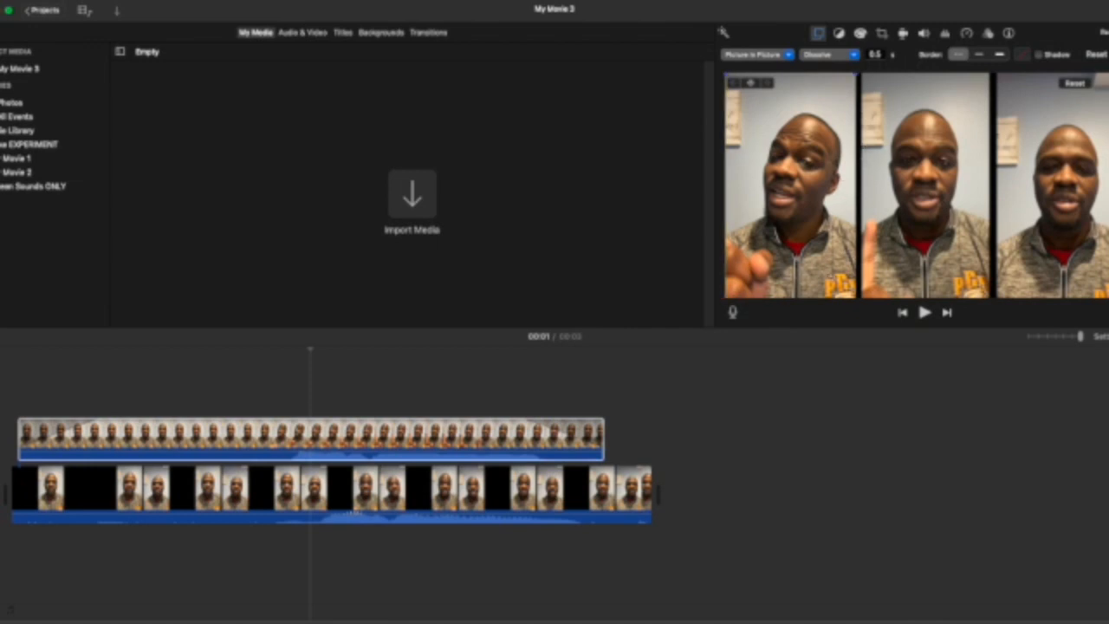
pyautogui.click(552, 389)
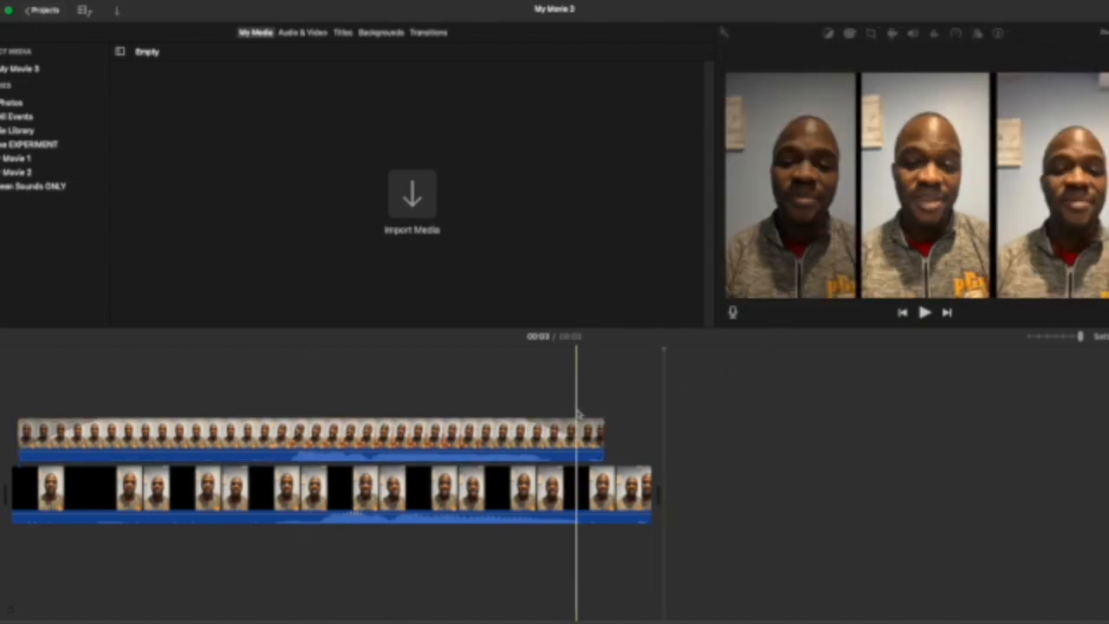
# Set the Dissolve duration of the new picture-in-picture clip to 0 seconds.
pyautogui.click(797, 109)
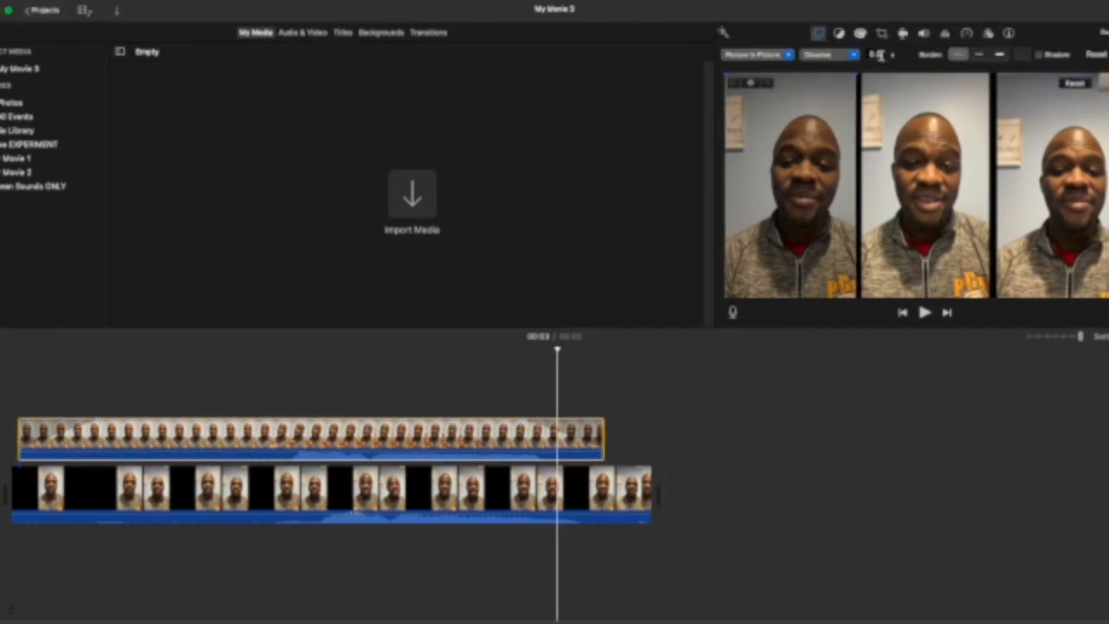
pyautogui.click(876, 54)
pyautogui.press('Return')
pyautogui.click(862, 55)
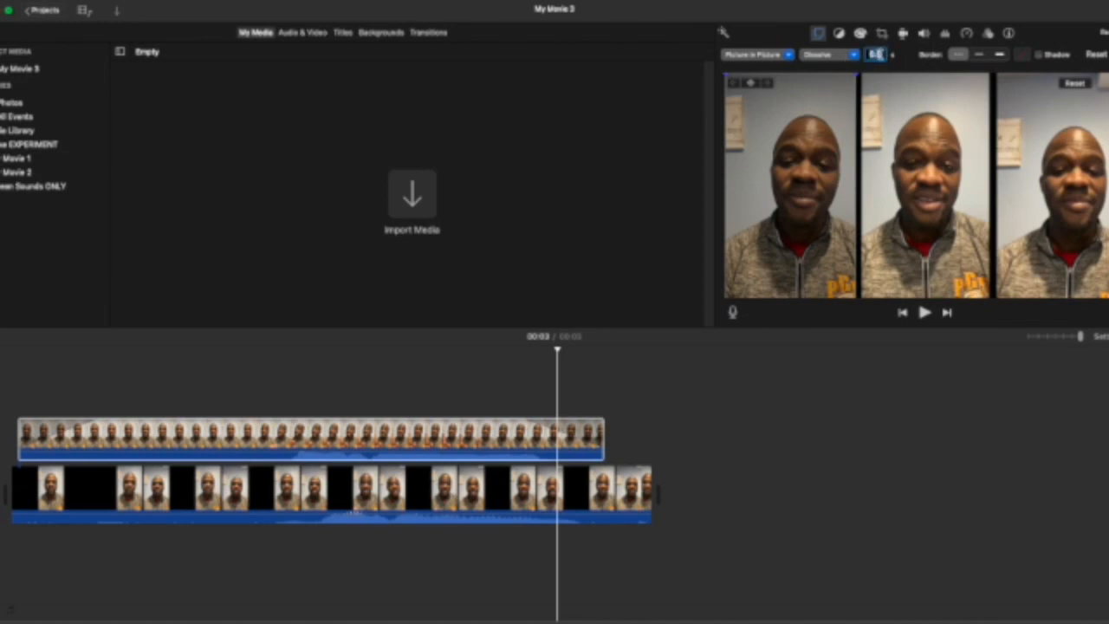
pyautogui.write('0')
pyautogui.press('Return')
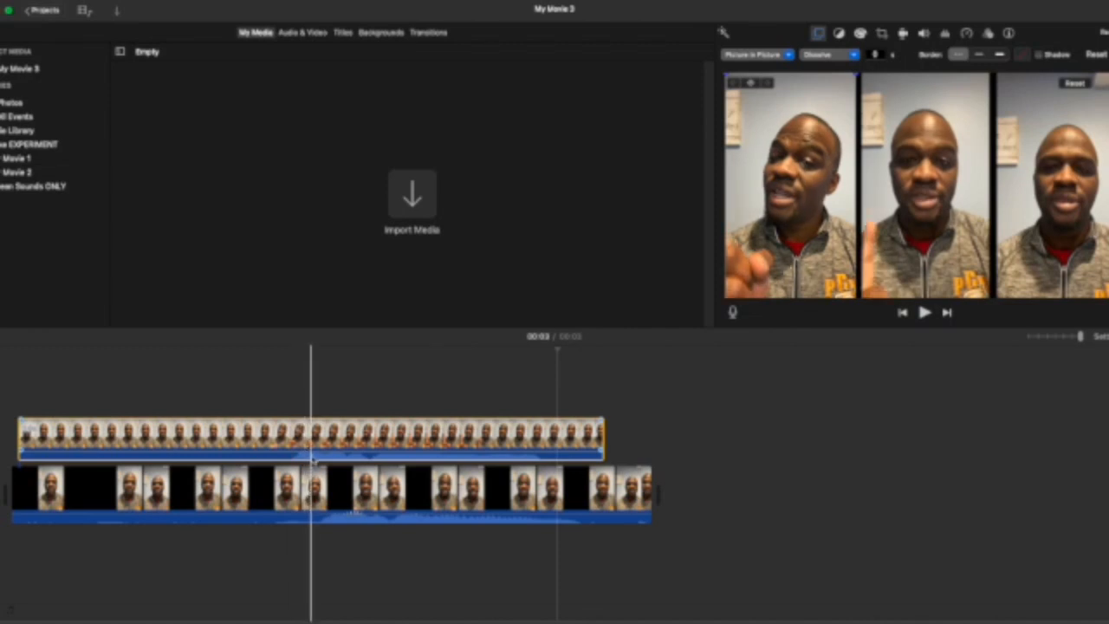
# Shift the upper clip slightly later to match the lower clip's audio waveform, and trim the lower clip's end to the upper clip's end.
pyautogui.moveTo(319, 460); pyautogui.dragTo(344, 459)
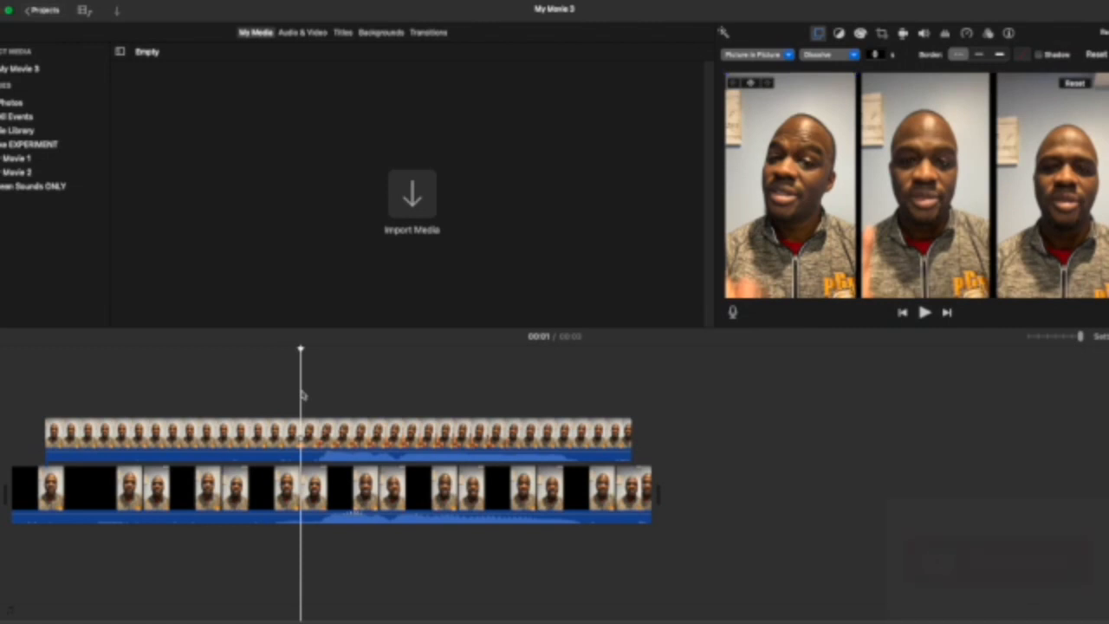
pyautogui.press('space')
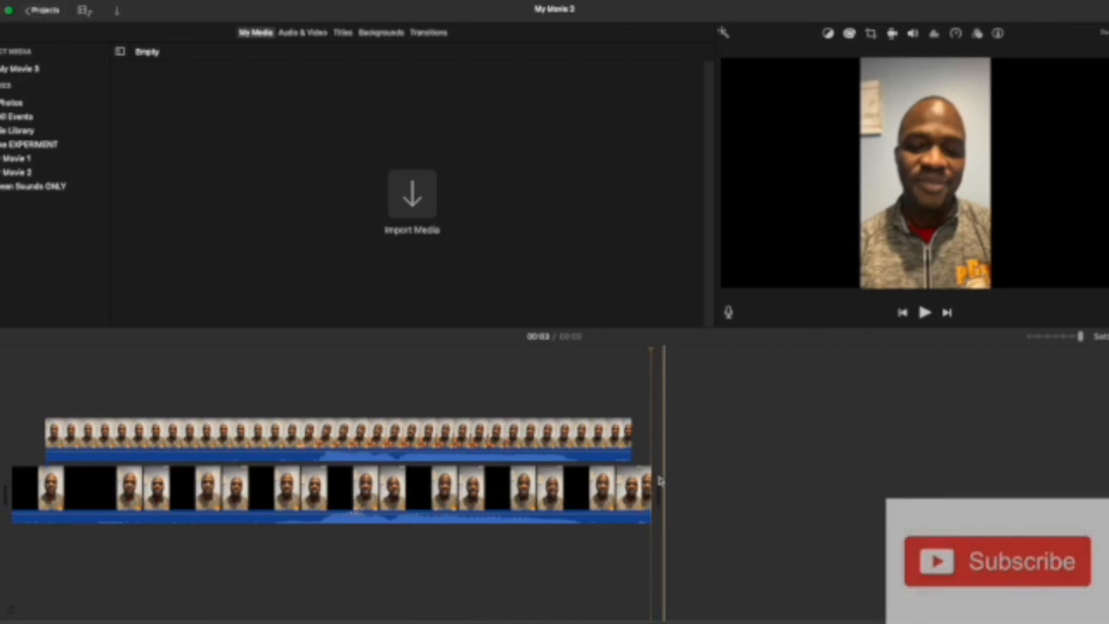
pyautogui.moveTo(652, 483); pyautogui.dragTo(630, 482)
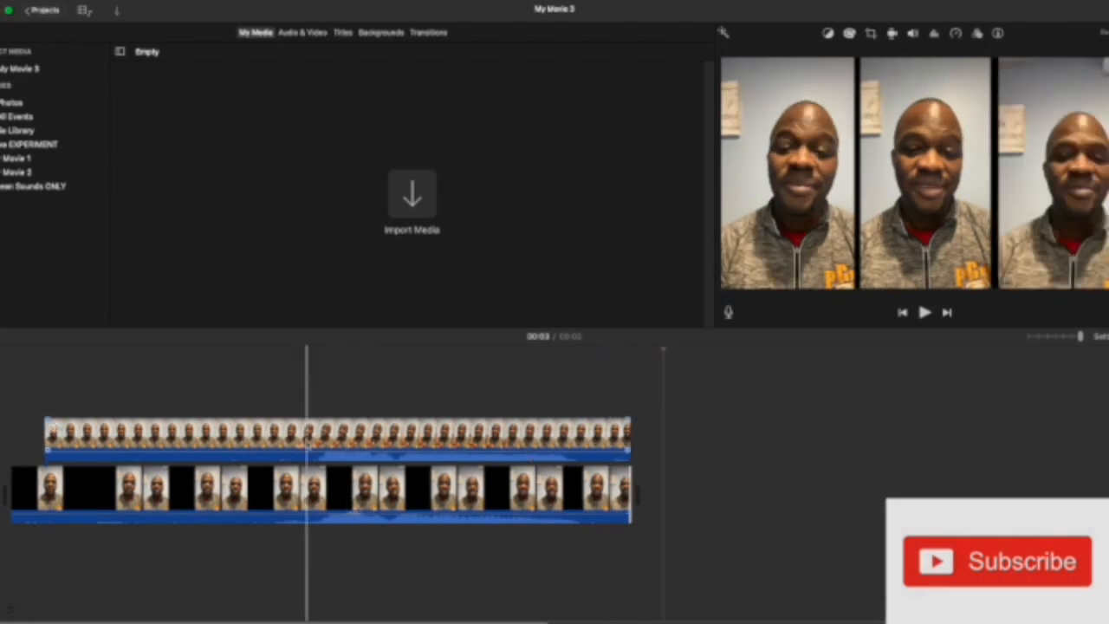
# Play the three-way split-screen movie to check that all three videos are in sync.
pyautogui.click(288, 403)
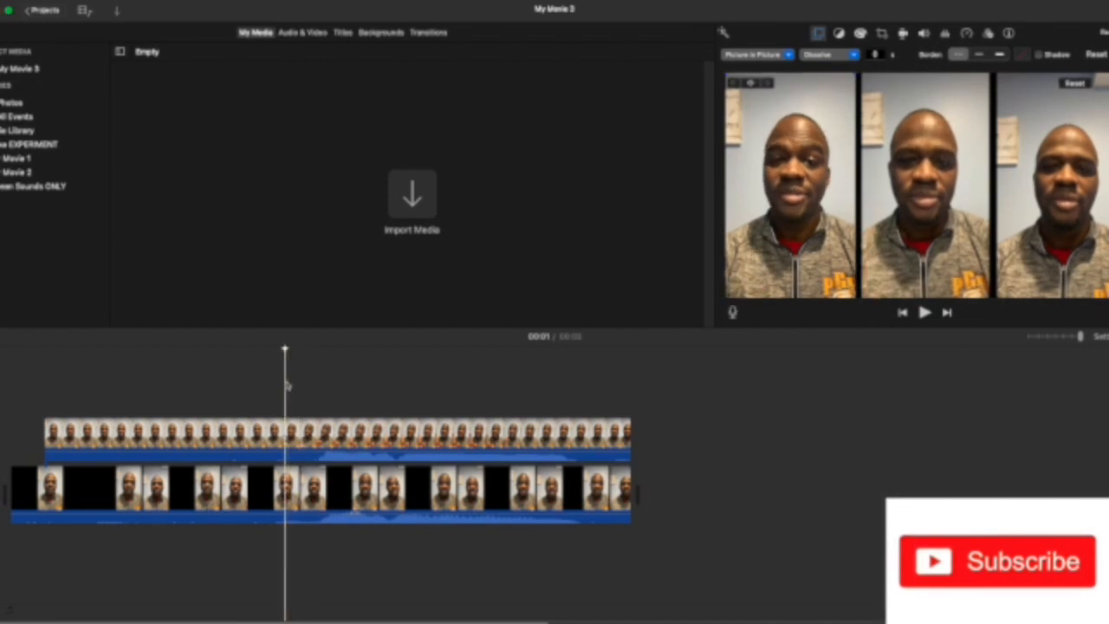
pyautogui.press('space')
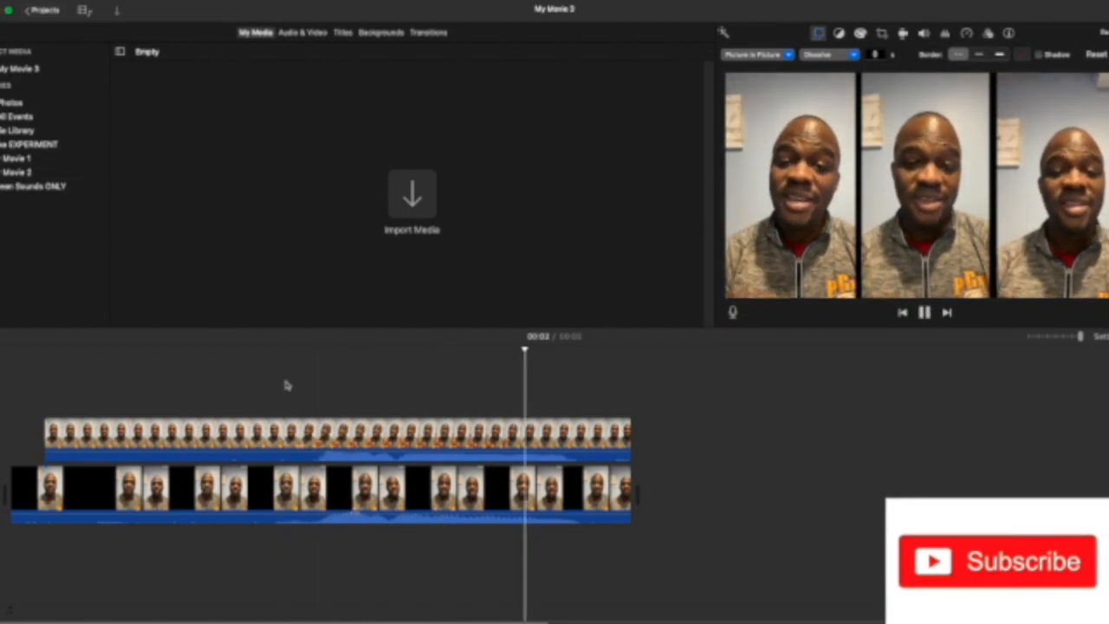
pyautogui.press('space')
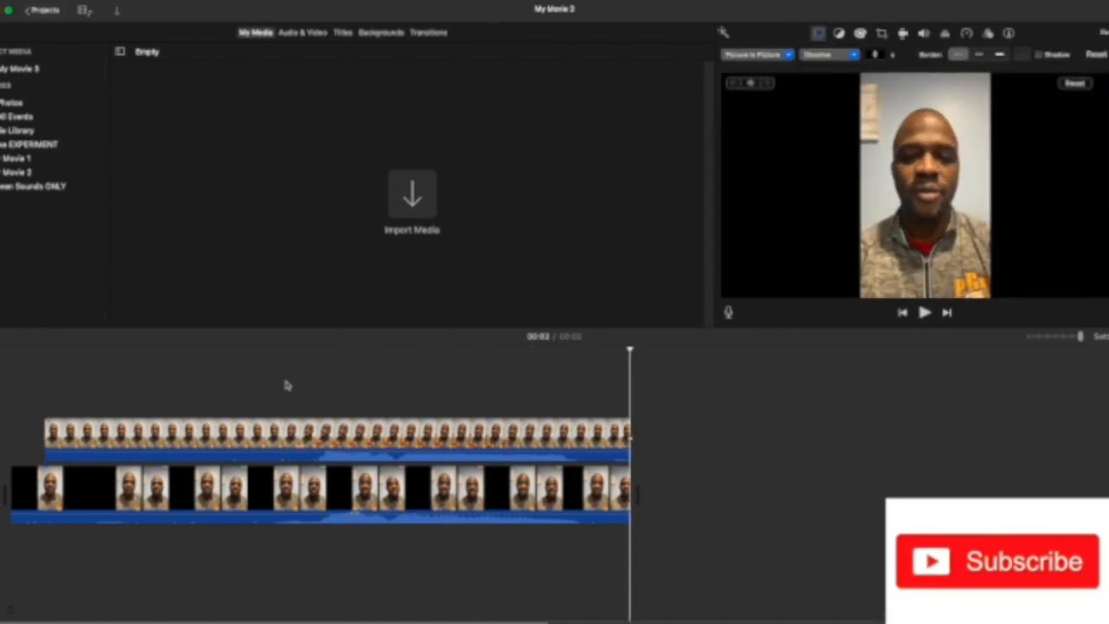
pyautogui.press('space')
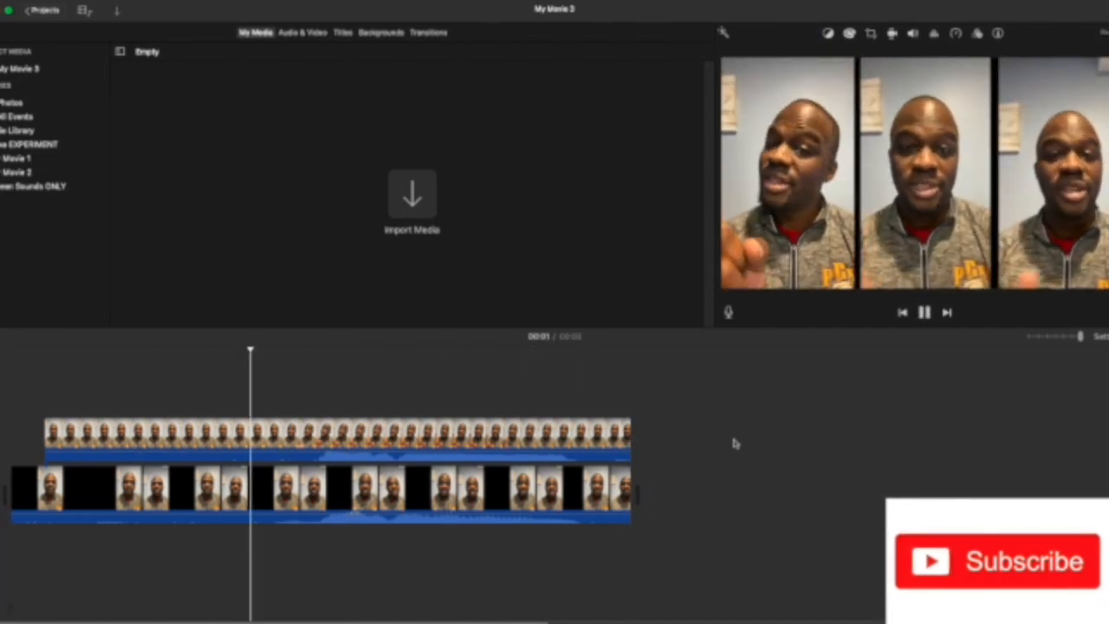
pyautogui.press('space')
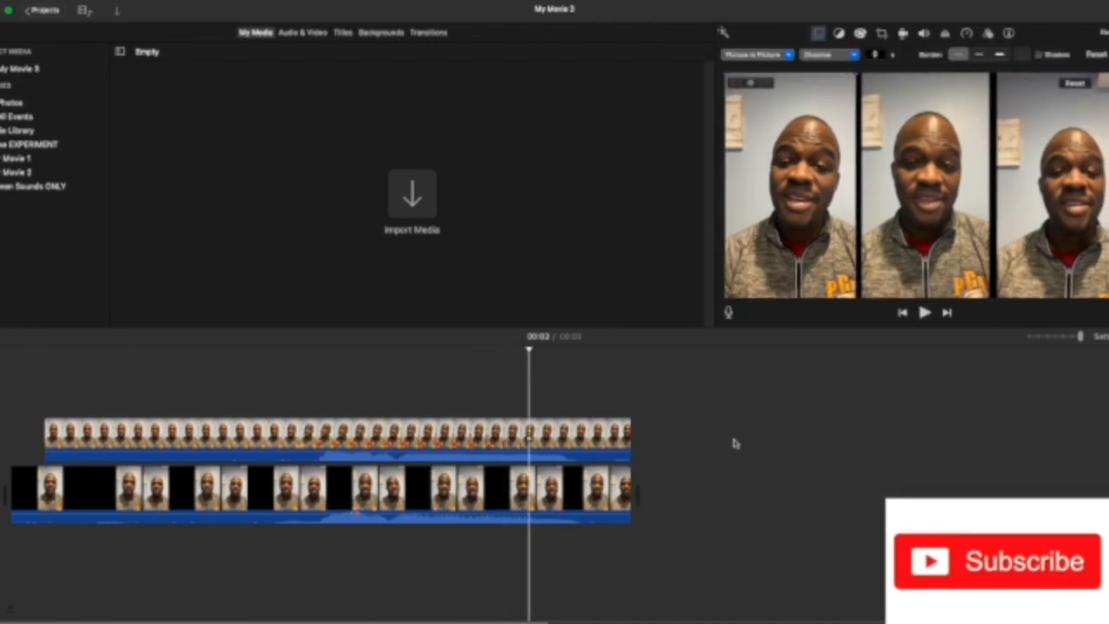